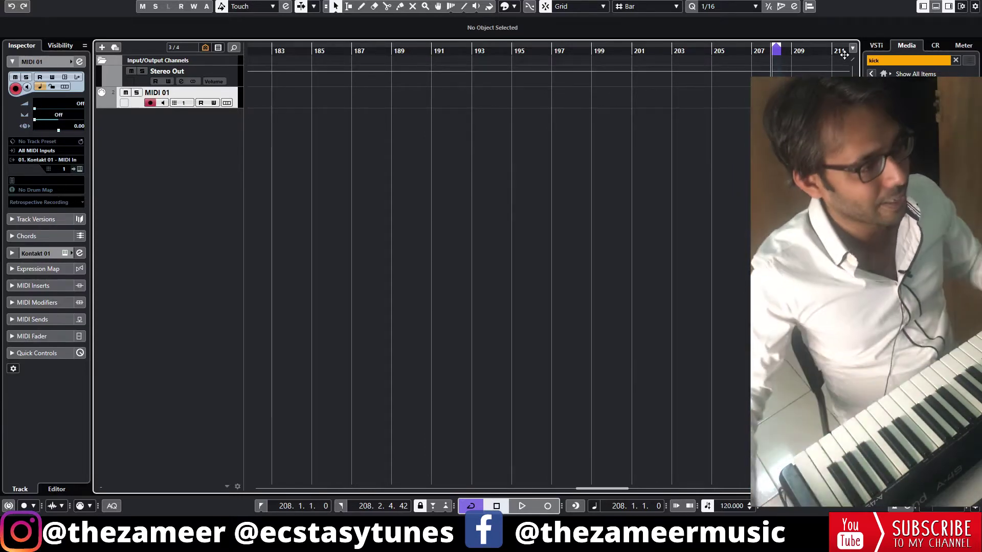
Rename the MIDI 01 track as Piano and collapse the Input/Output Channels folder
double_click(190, 99)
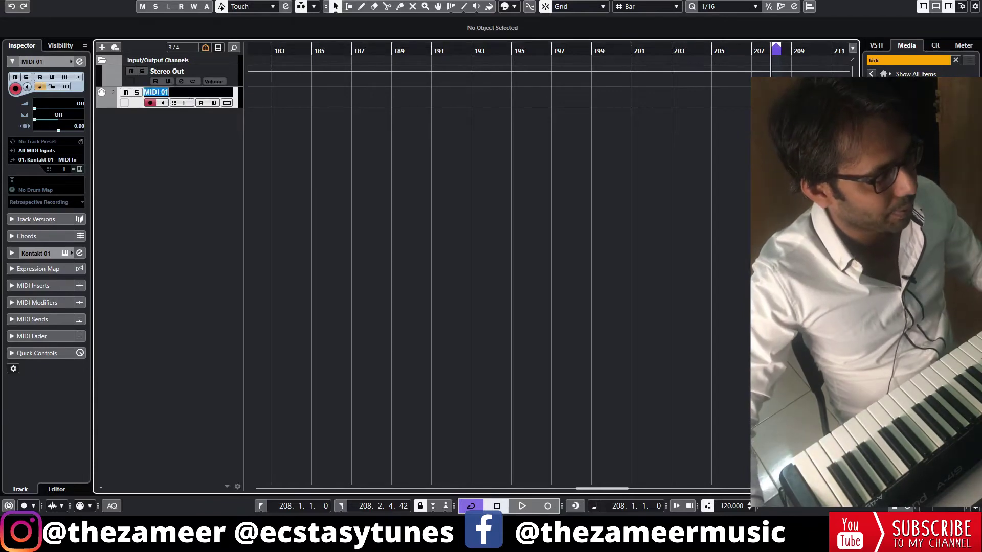
text(Piano)
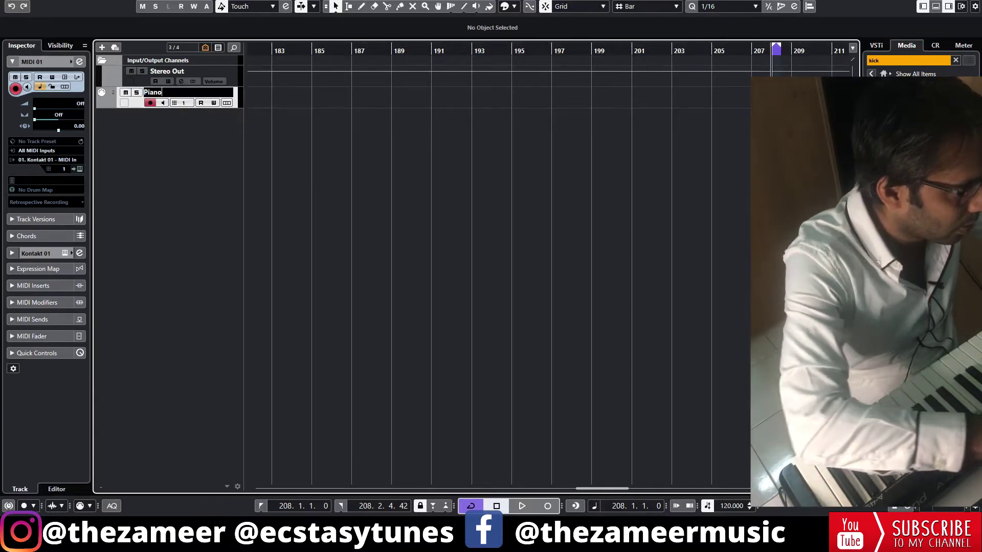
key(Return)
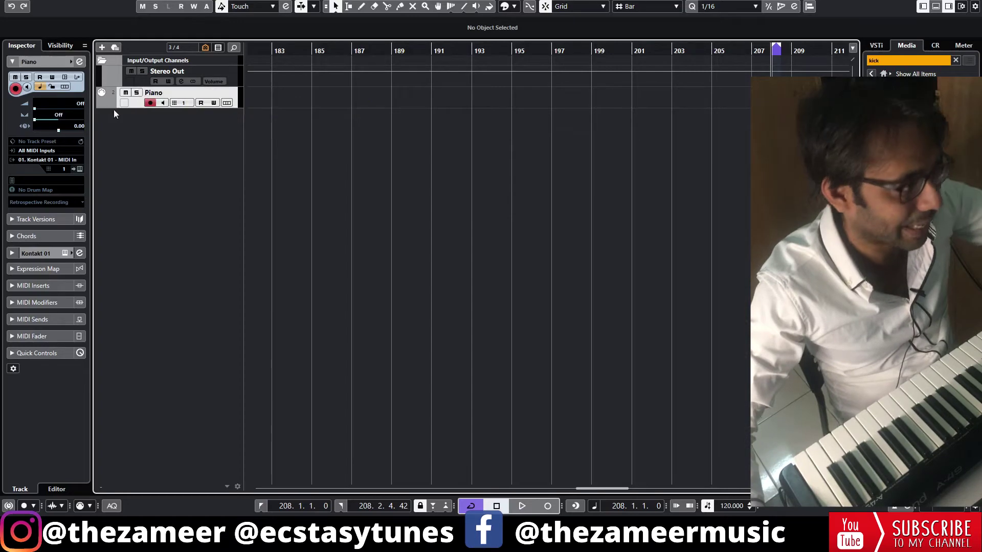
click(104, 61)
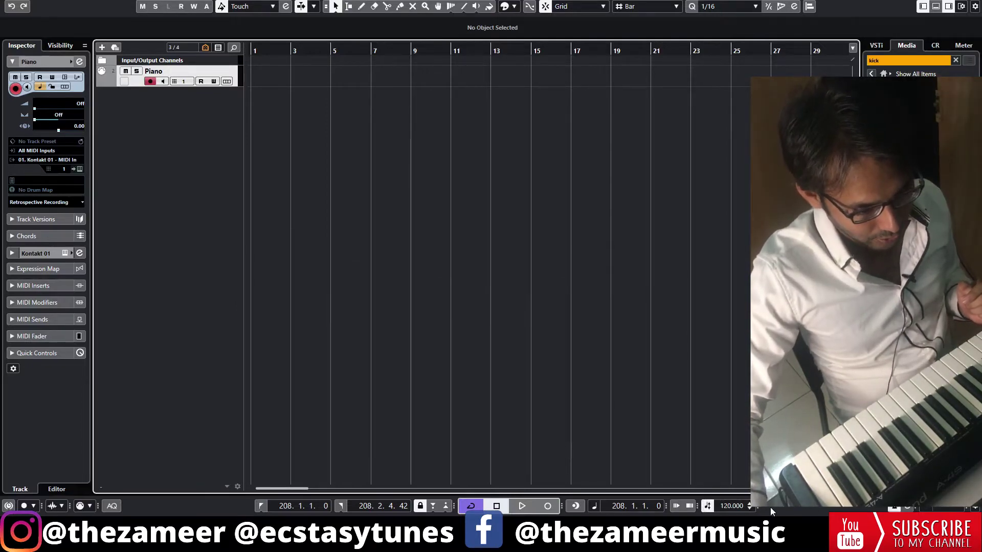
Set the project tempo to 112 BPM and check it by playing the project from bar 3
click(906, 508)
key(Return)
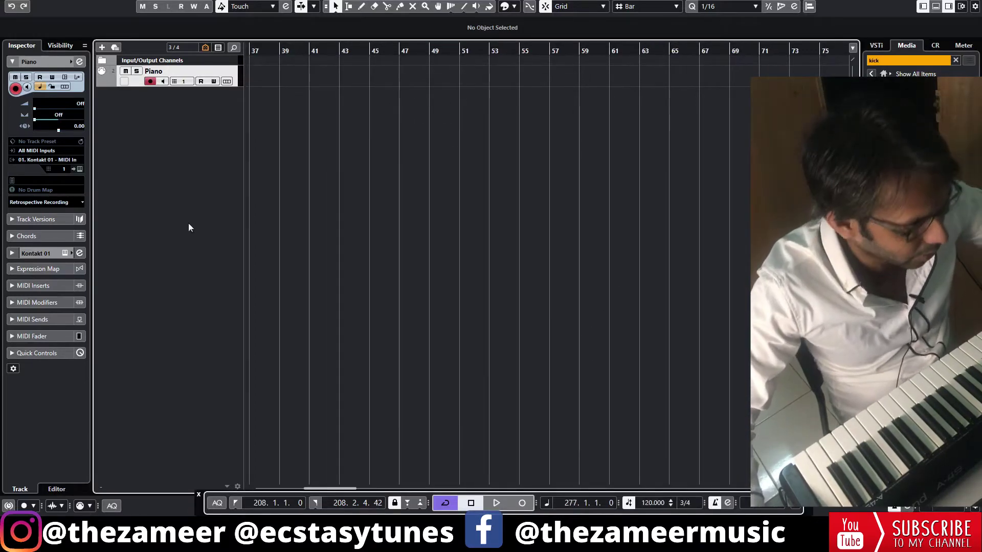
drag(322, 492, 237, 479)
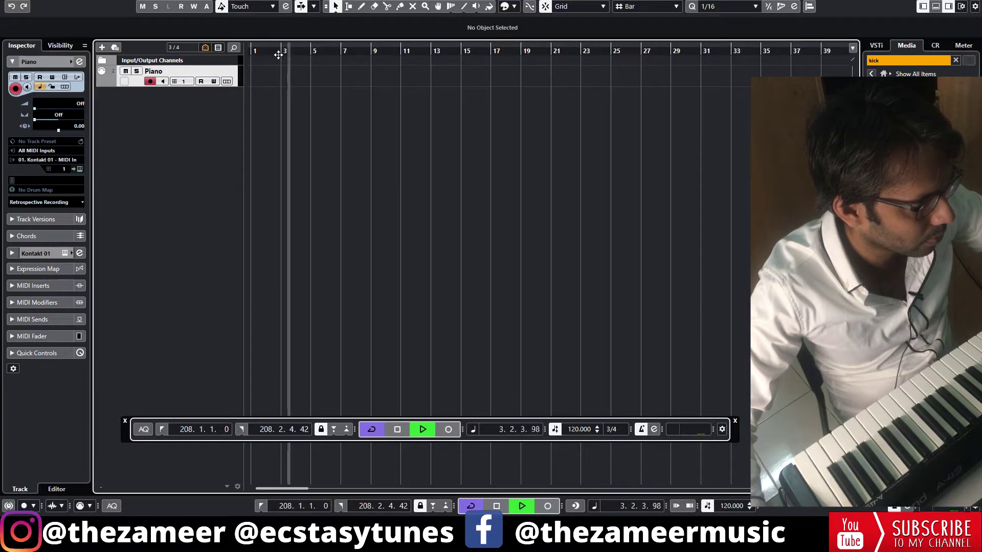
key(space)
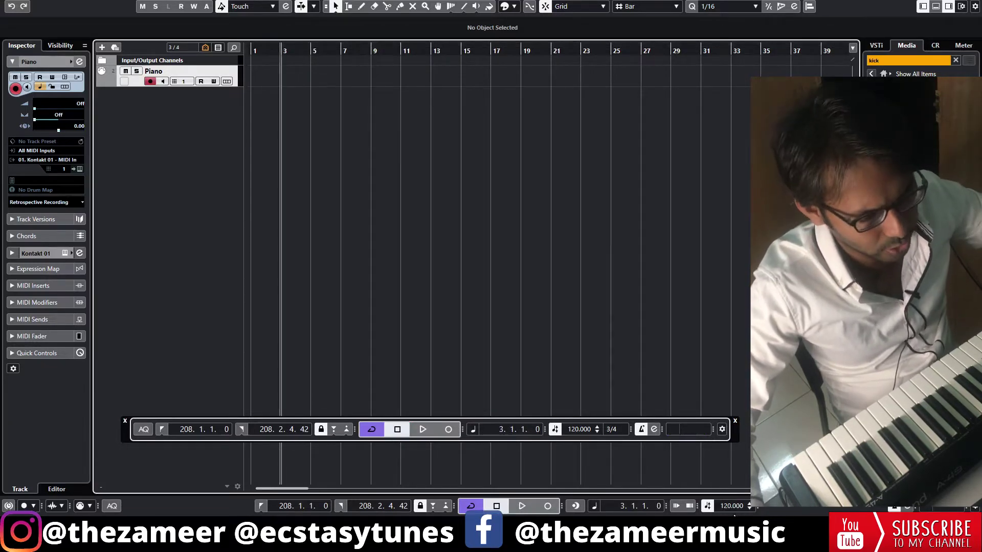
scroll(729, 506, down, 6)
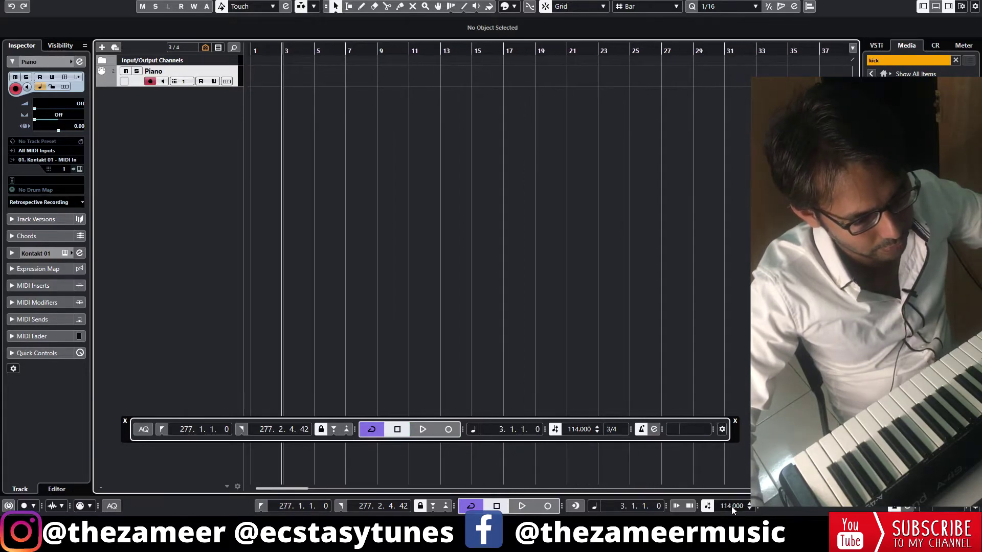
scroll(731, 505, down, 2)
key(space)
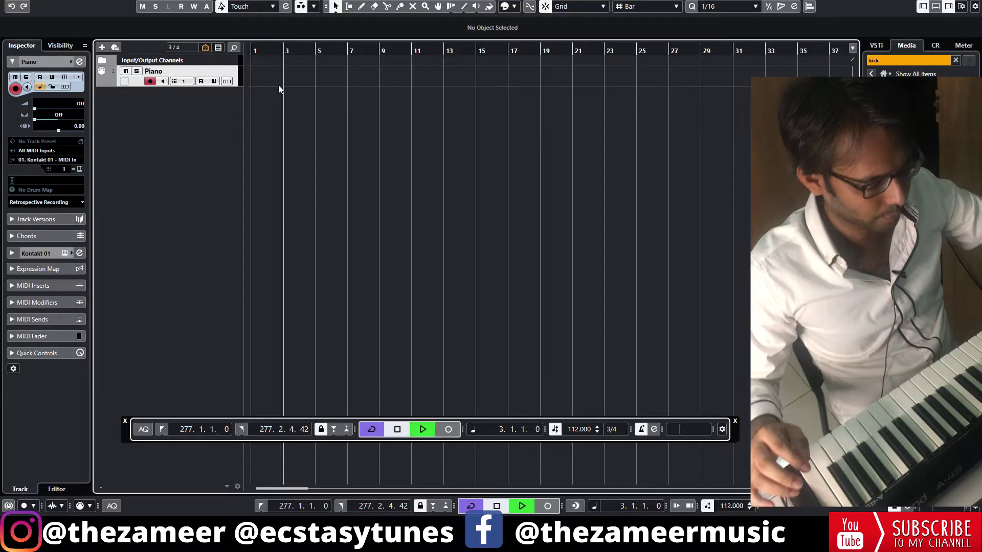
key(space)
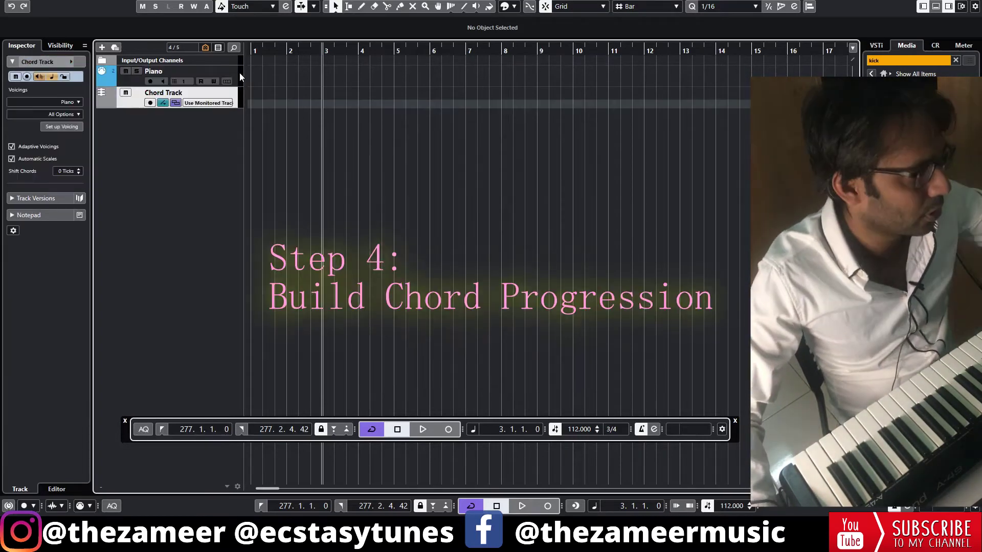
Add a chord track to the project with an A minor chord at bar 2
click(233, 70)
click(333, 180)
scroll(271, 130, up, 2)
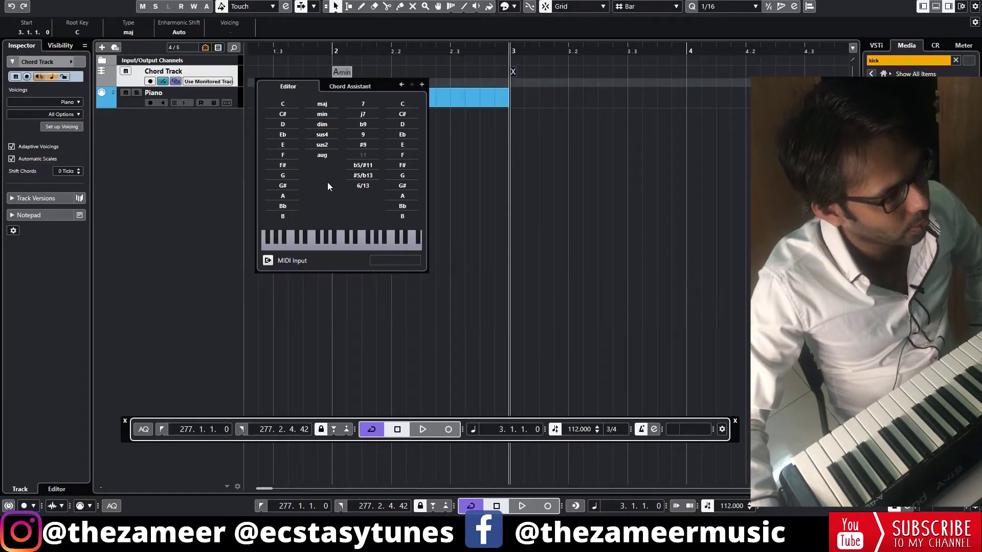
Define the chord event at bar 3 as F major with the j7 and 9 tensions
click(288, 155)
click(327, 105)
click(371, 114)
click(376, 134)
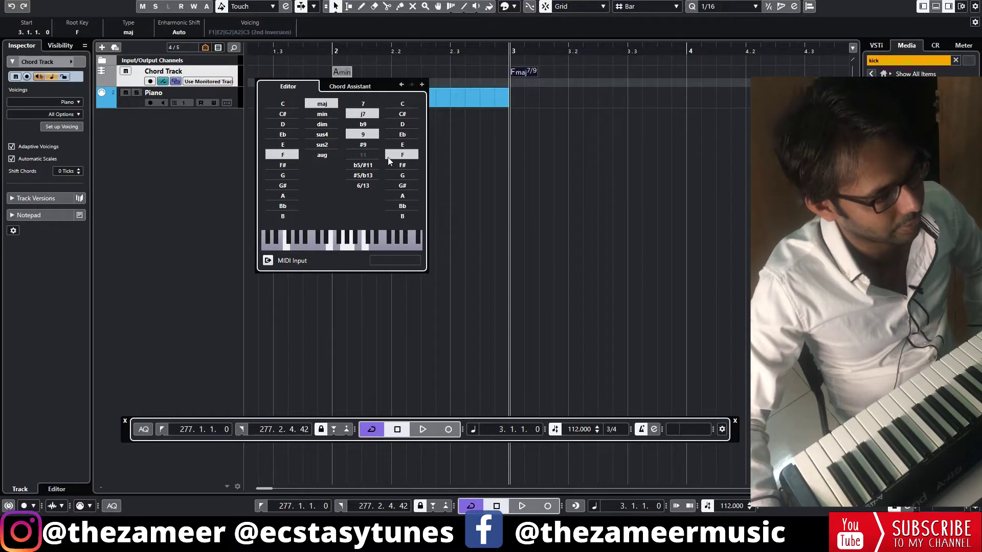
click(443, 154)
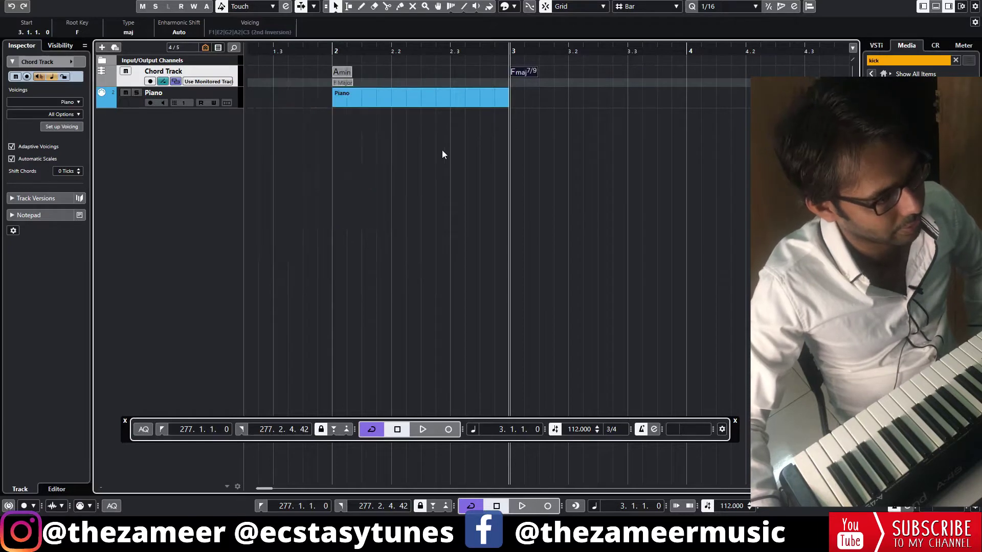
Add a chord event at bar 4 and define it as D minor 7
click(691, 72)
double_click(690, 72)
click(631, 124)
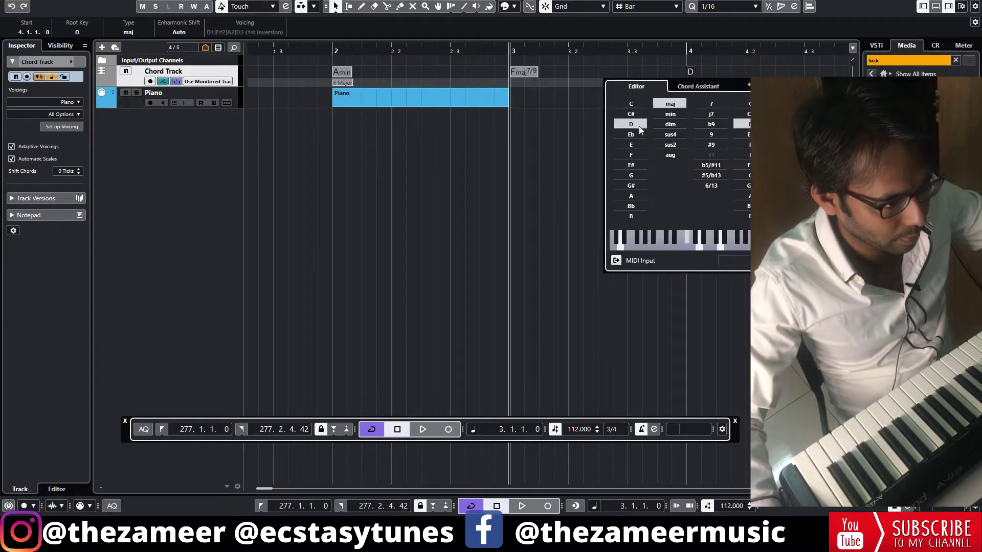
click(670, 114)
click(712, 104)
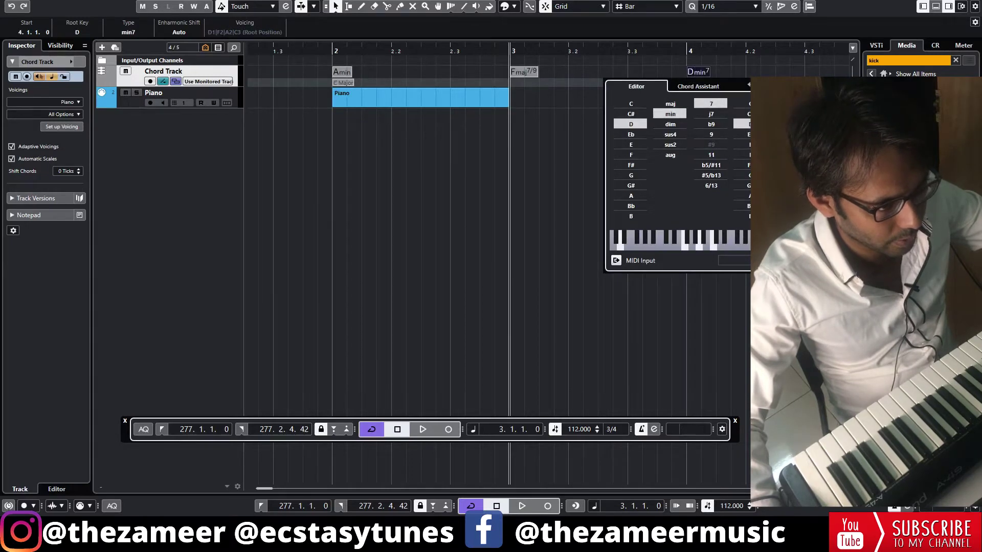
key(Return)
Add a chord event at bar 5 and define it as G major with the 7 tension
key(g)
key(g)
key(g)
double_click(611, 74)
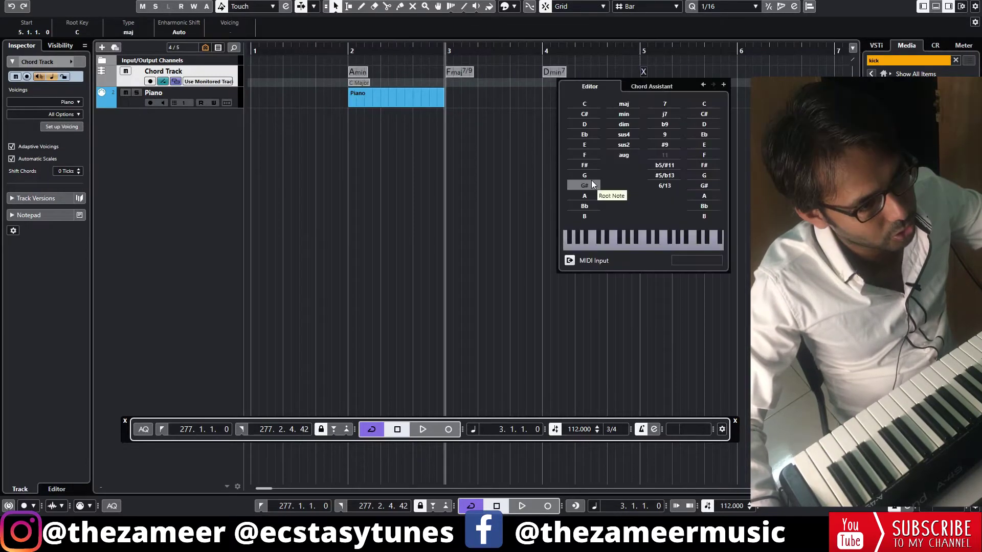
click(591, 184)
click(584, 174)
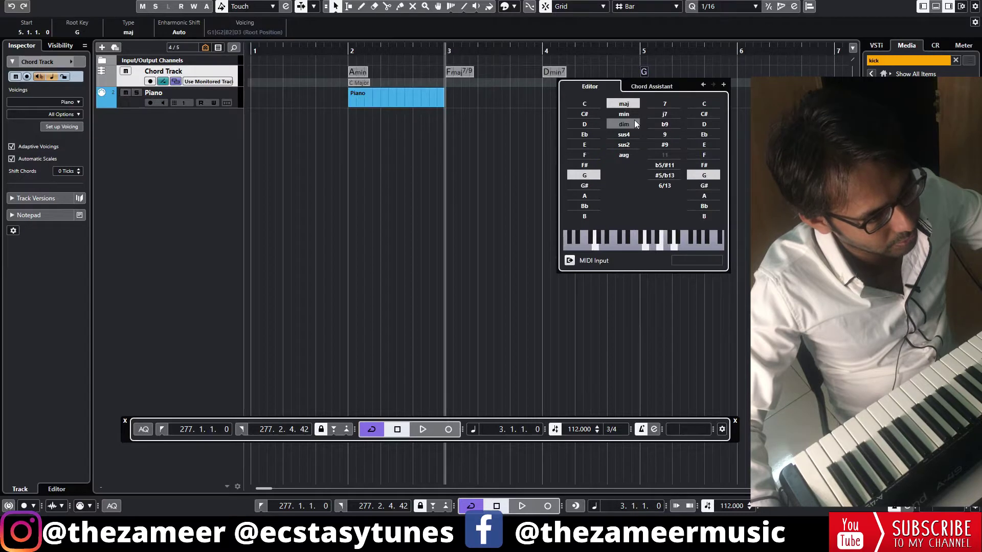
click(664, 104)
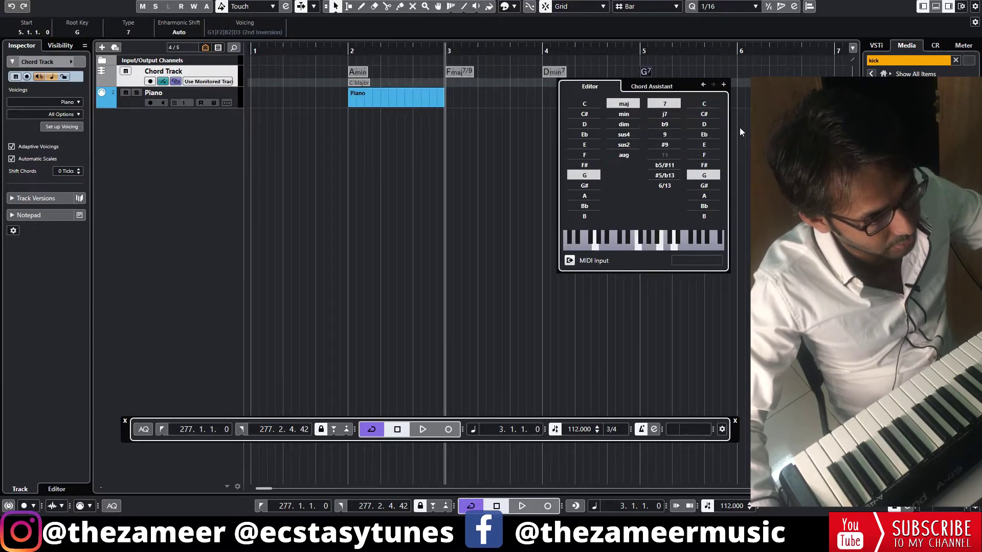
Add an E7 chord event on beat 3 of bar 5
click(697, 72)
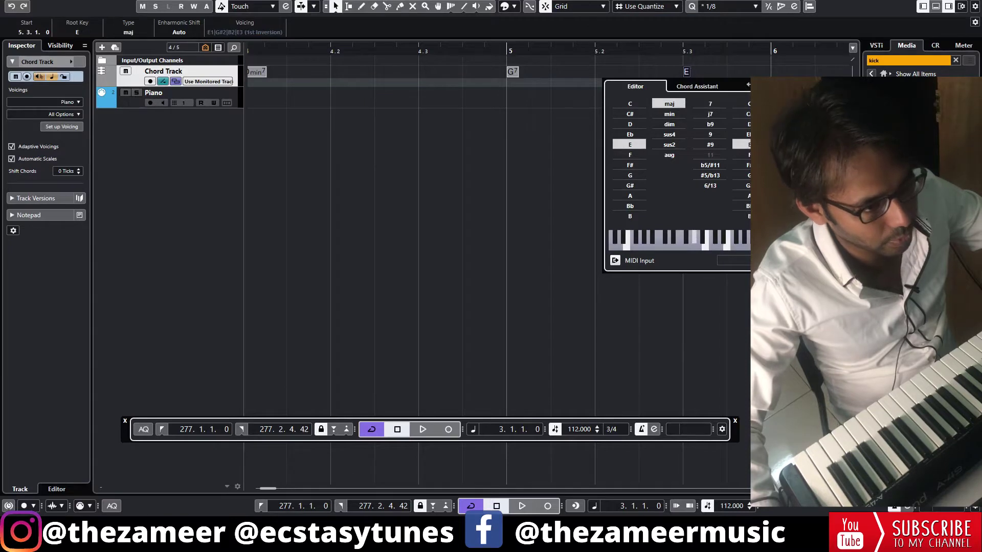
key(Escape)
scroll(735, 147, down, 3)
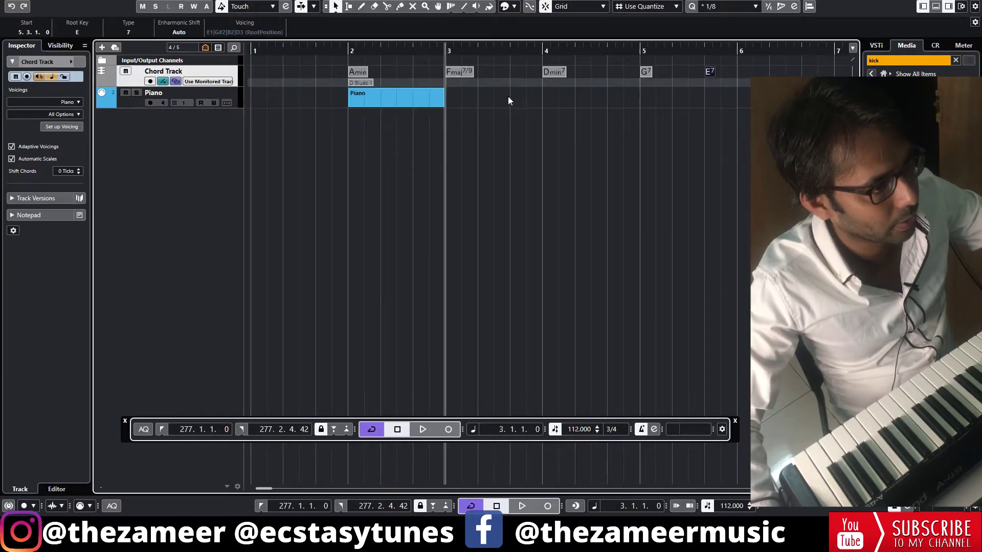
Audition the Amin, Fmaj7/9, Dmin7, G7 and E7 chord events one by one with the Piano track's sound
click(360, 72)
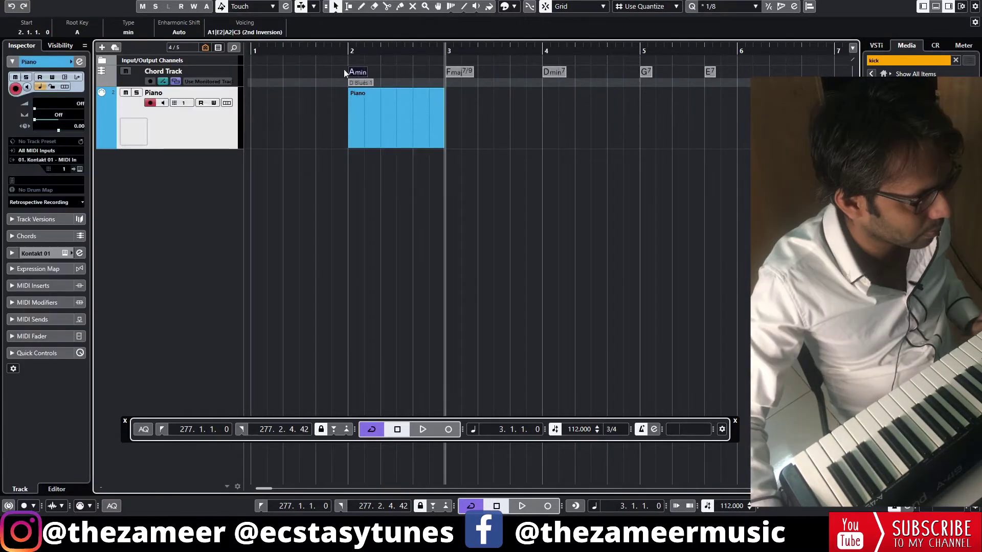
click(465, 74)
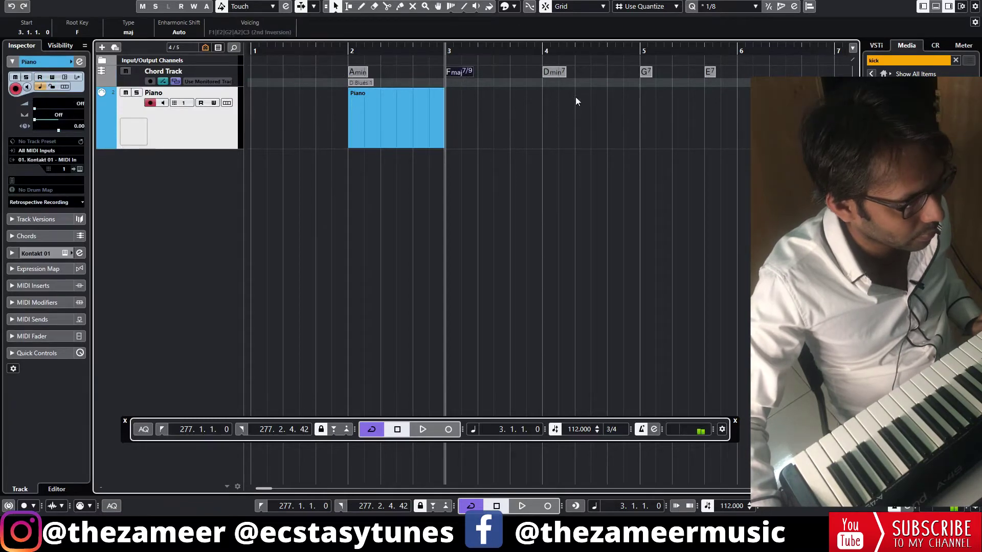
click(557, 72)
click(645, 76)
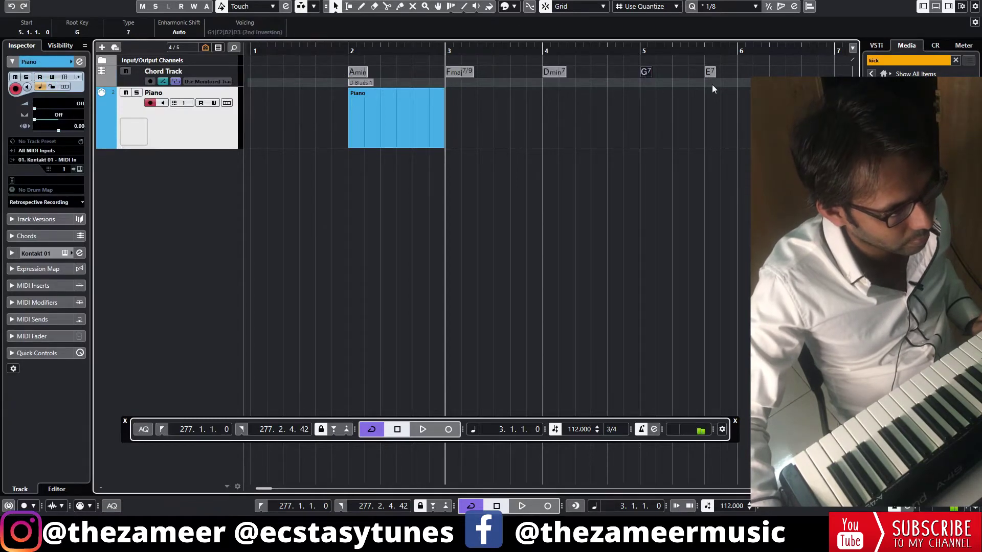
click(718, 75)
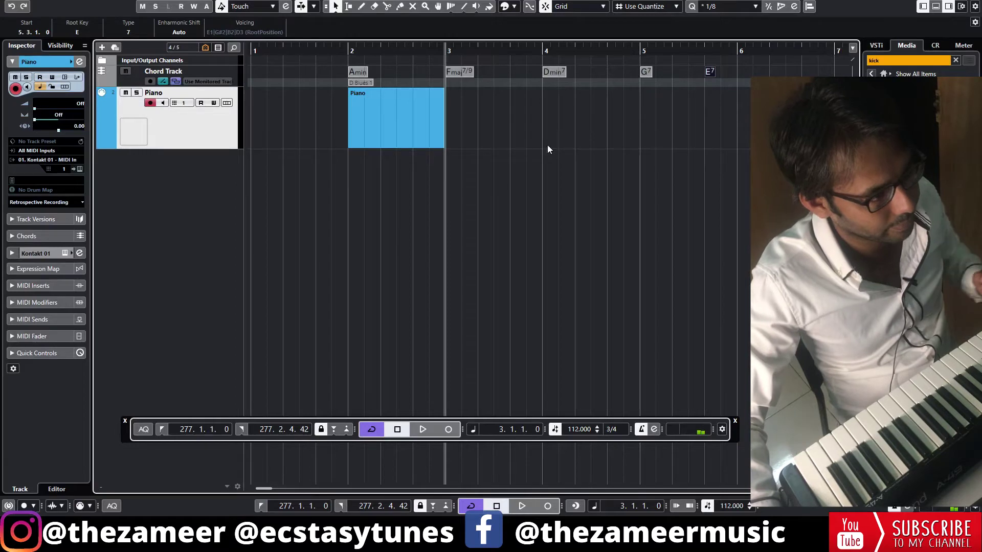
Remove the Piano part at bar 2 and convert the Amin, Fmaj7/9, Dmin7, G7 and E7 chord events to MIDI on the Piano track
key(ctrl+z)
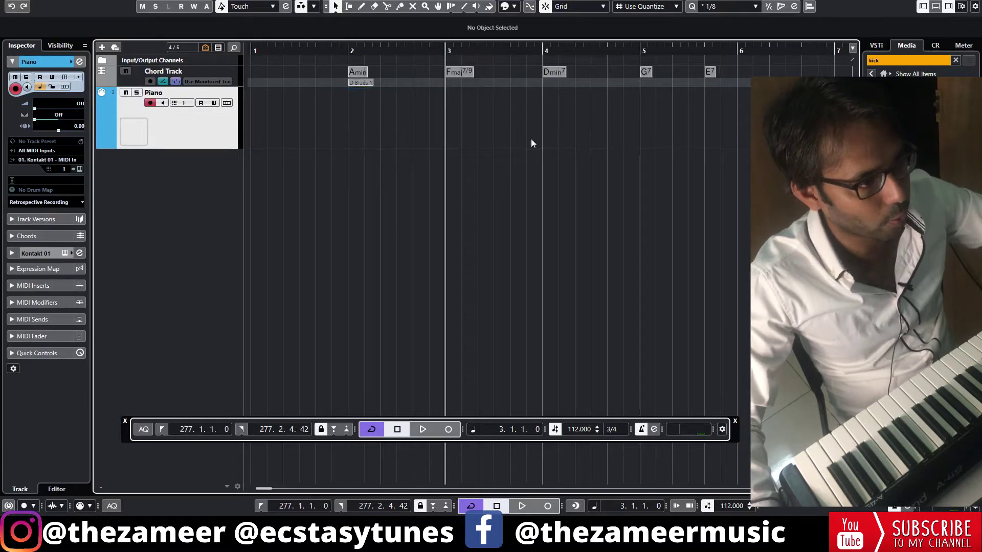
click(352, 73)
drag(361, 70, 357, 108)
drag(458, 71, 461, 114)
drag(545, 72, 554, 114)
drag(642, 72, 650, 105)
drag(711, 75, 717, 115)
key(space)
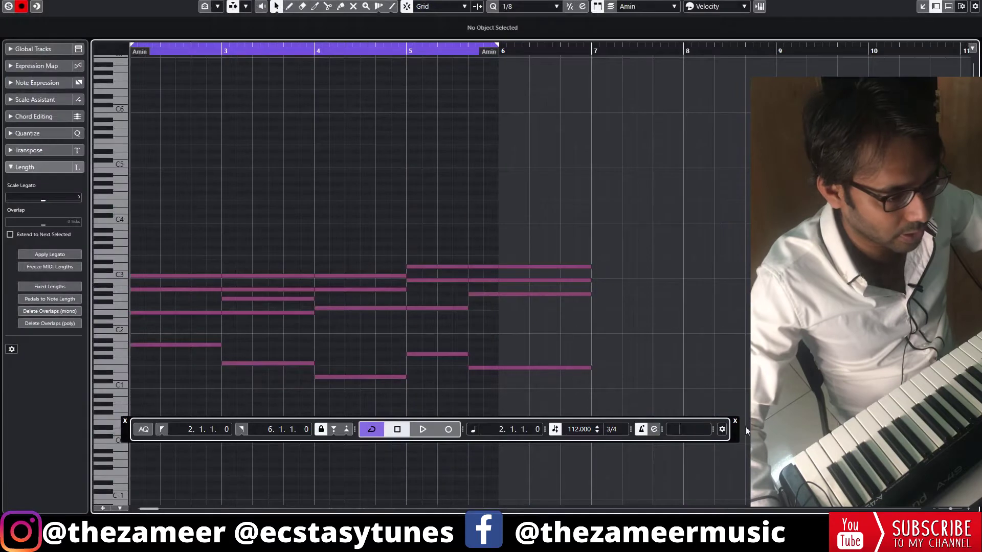
Stagger the Amin chord in bar 2 by starting E2 one eighth note and A2 three eighth notes into the bar, and play it back
key(F2)
drag(150, 508, 139, 509)
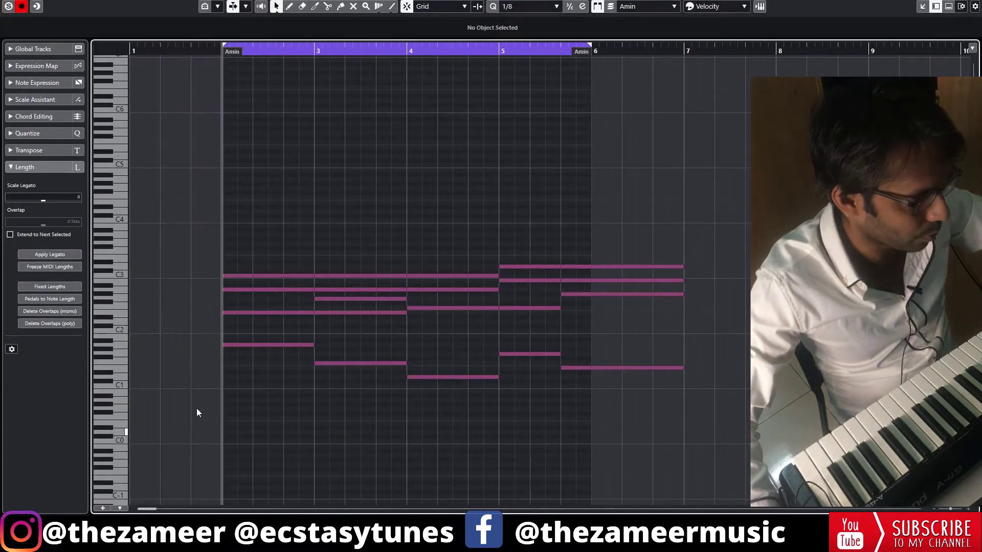
key(h)
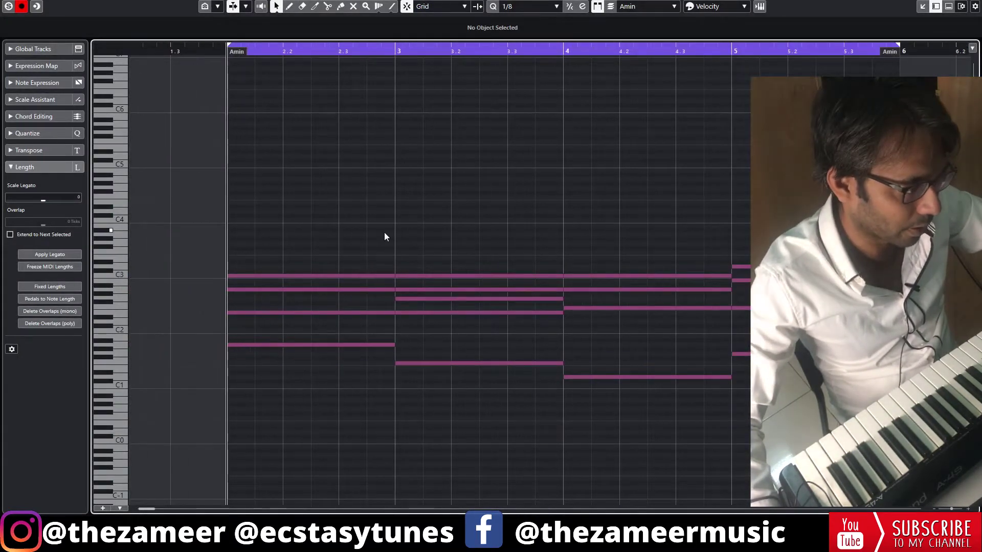
drag(229, 313, 311, 291)
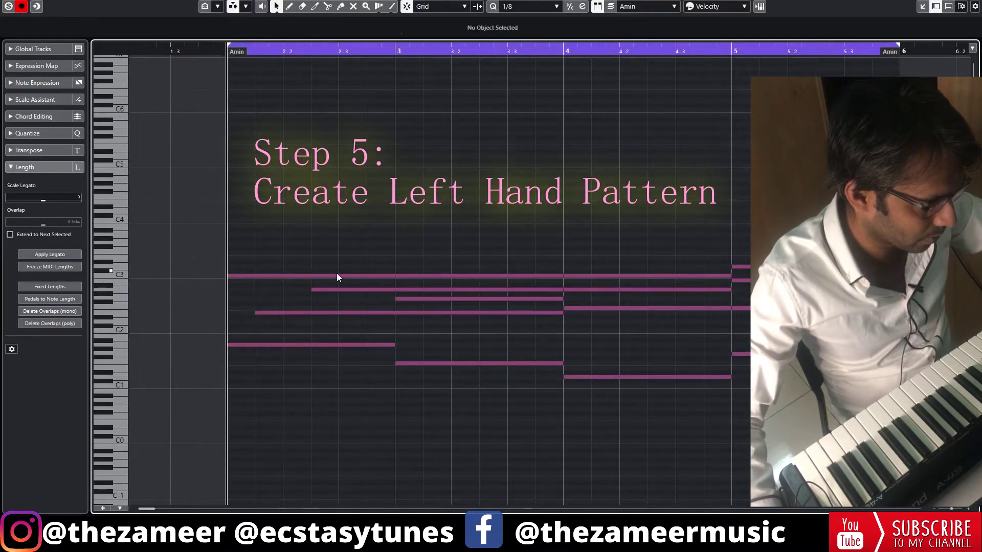
click(366, 276)
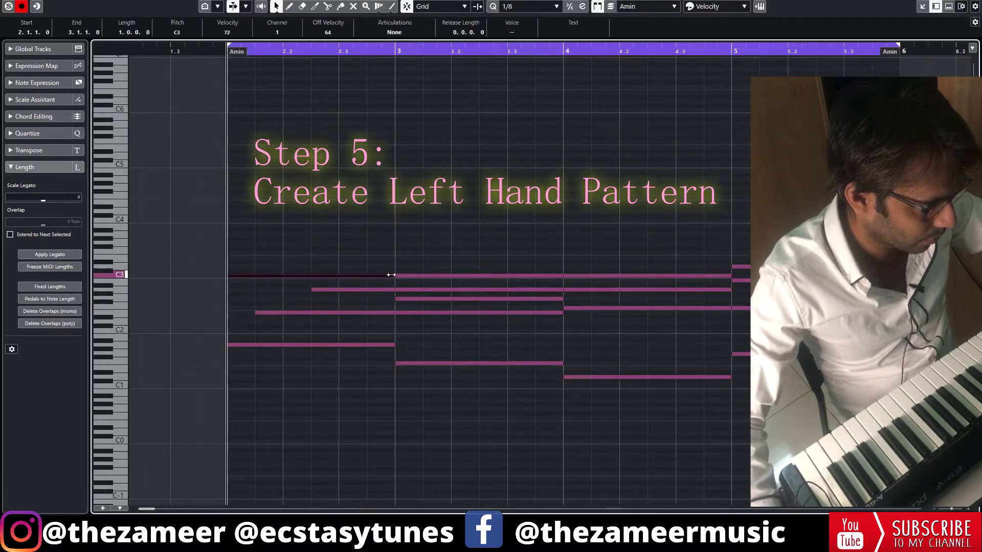
key(space)
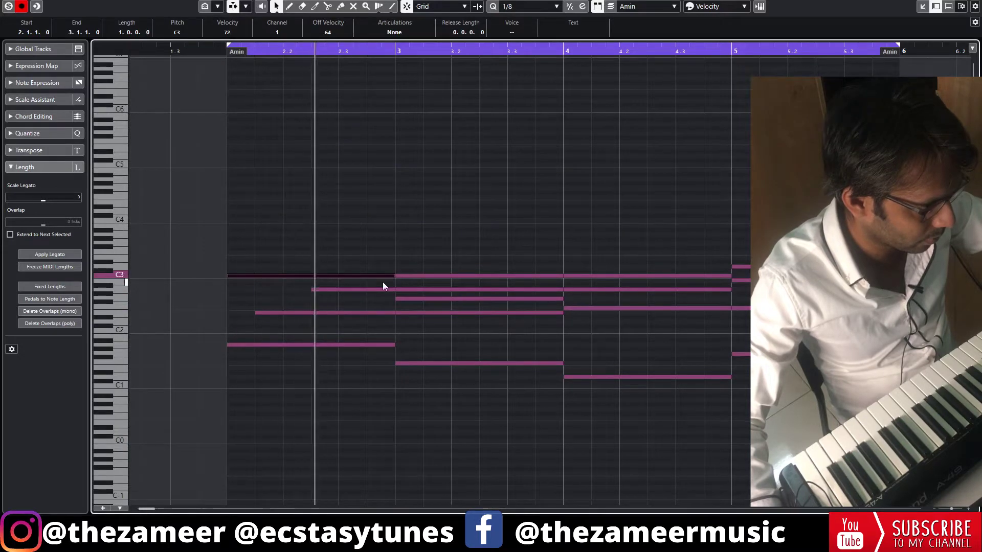
key(space)
Stagger bar 3's G2, A2 and C3 to start one, two and four eighth notes in, and shorten bar 2's E2 by an eighth note
drag(395, 290, 508, 276)
key(space)
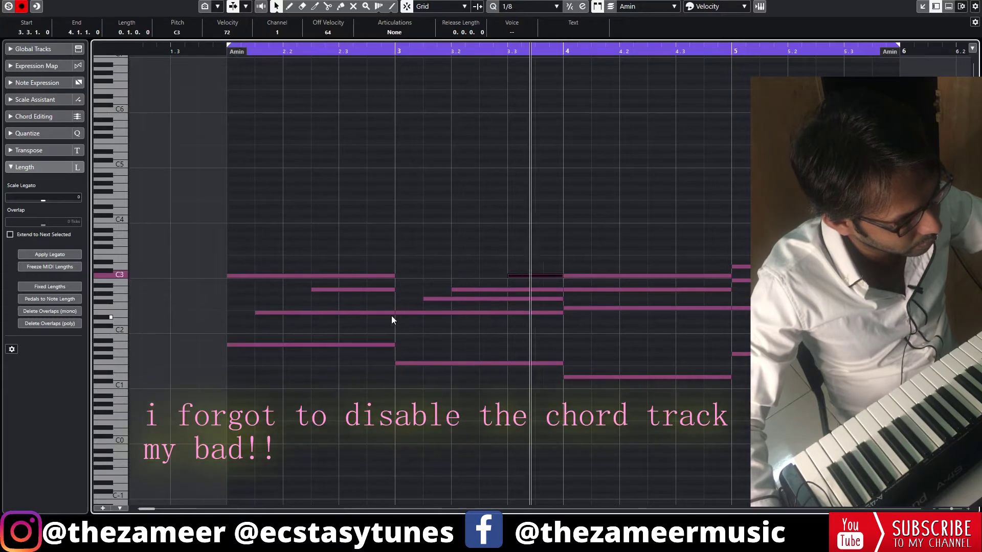
drag(394, 313, 367, 313)
Select the C3 notes in bars 2 to 4 and transpose them up to E3
drag(281, 244, 650, 280)
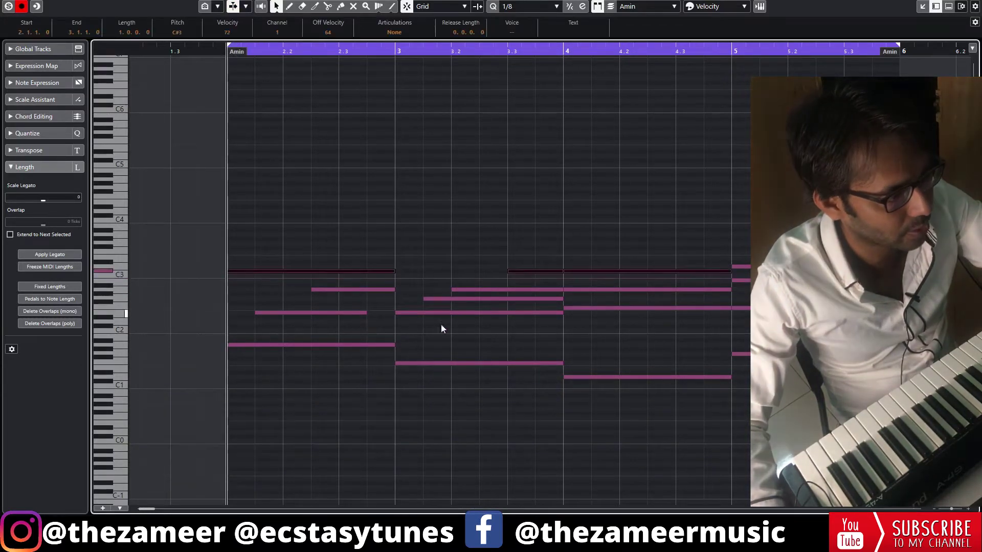
key(Up)
key(Up)
key(Up)
key(Up)
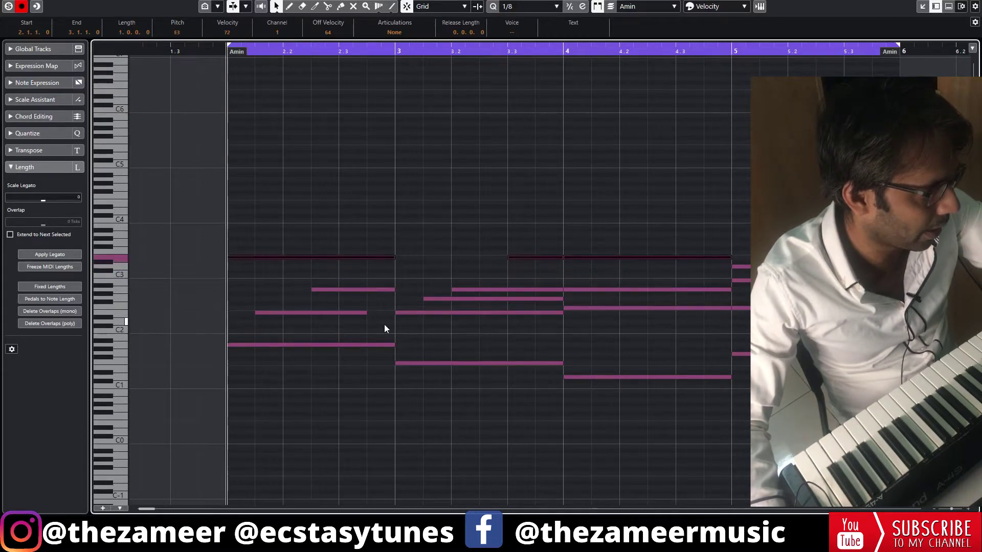
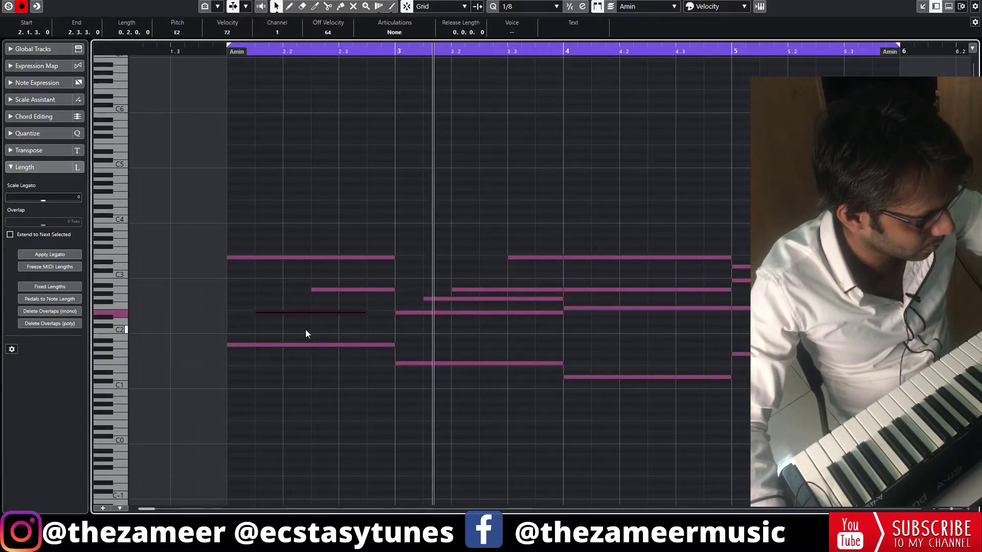
Transpose bar 3's full-length E2 up an octave to E3 and play it back
key(space)
drag(450, 304, 462, 323)
key(shift+Up)
key(space)
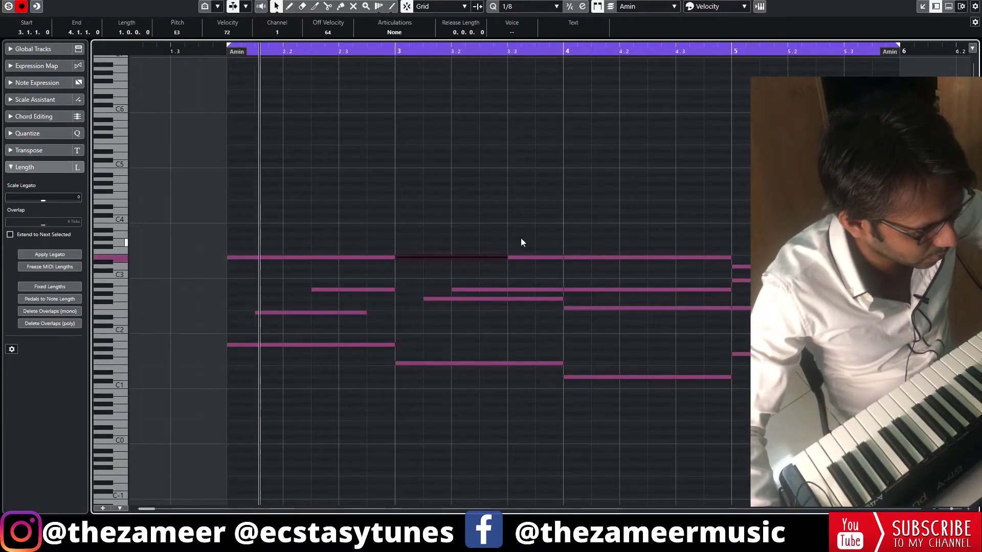
Undo a trial two-semitone transposition of bar 3's E3 notes and raise only the short note starting at 3.3 to A3
drag(516, 247, 533, 261)
key(Up)
key(Up)
click(526, 268)
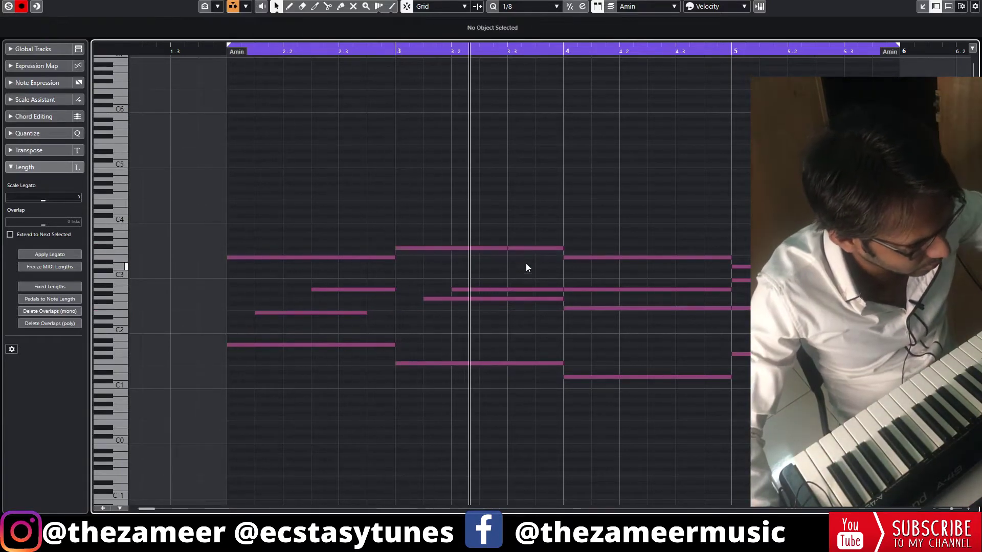
key(space)
key(ctrl+z)
key(ctrl+z)
Stagger bar 4 by starting A2 at 4.2.1 and E3 at 4.2.3, and play back the pattern
drag(567, 289, 612, 289)
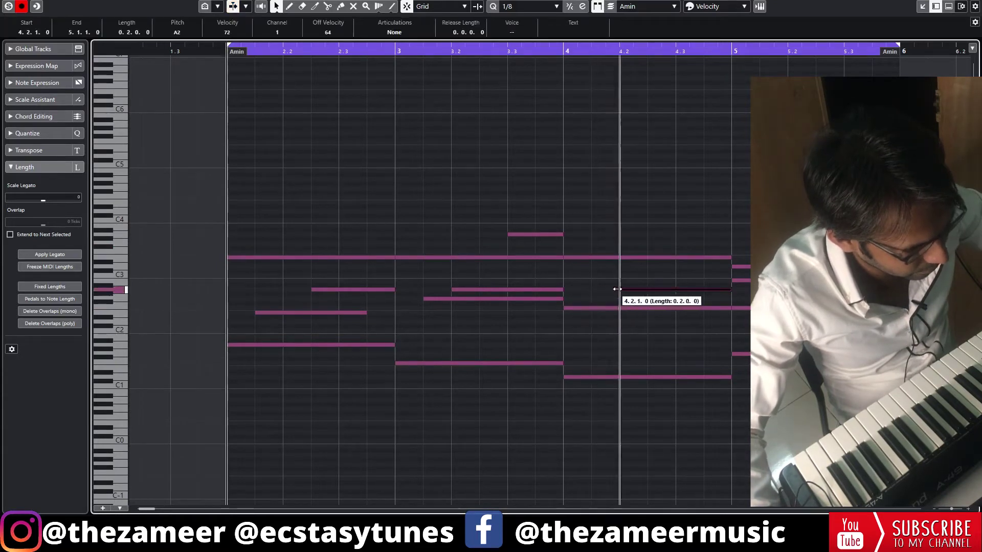
drag(567, 259, 645, 259)
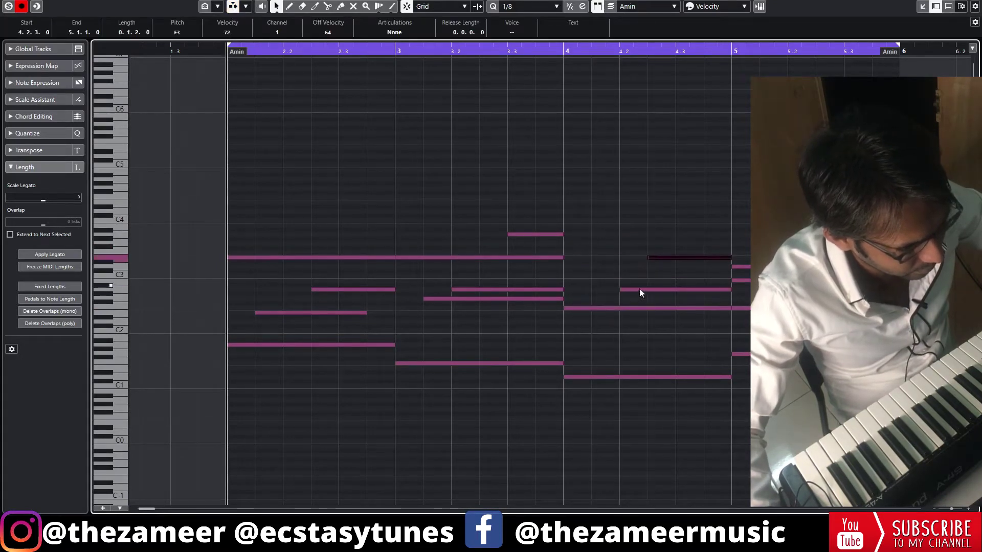
key(space)
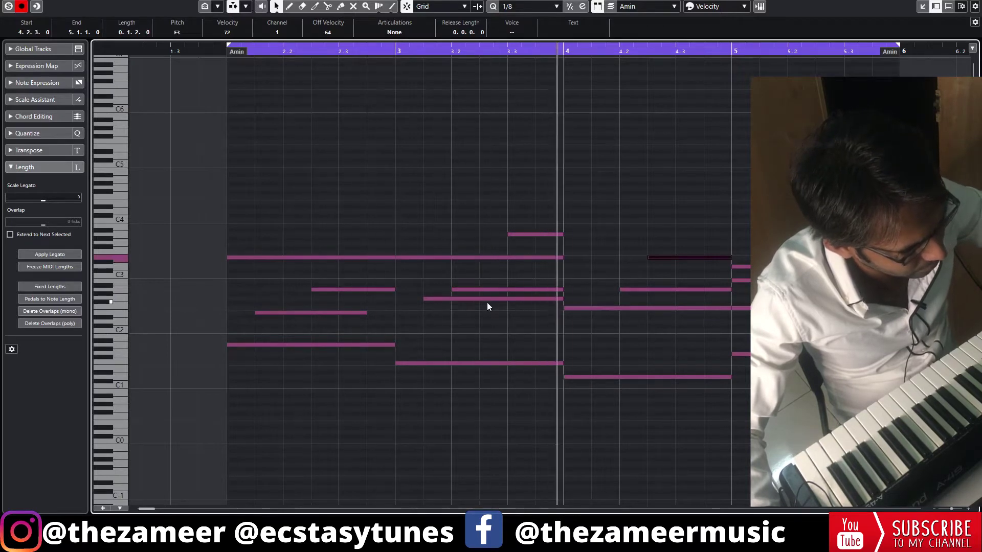
key(g)
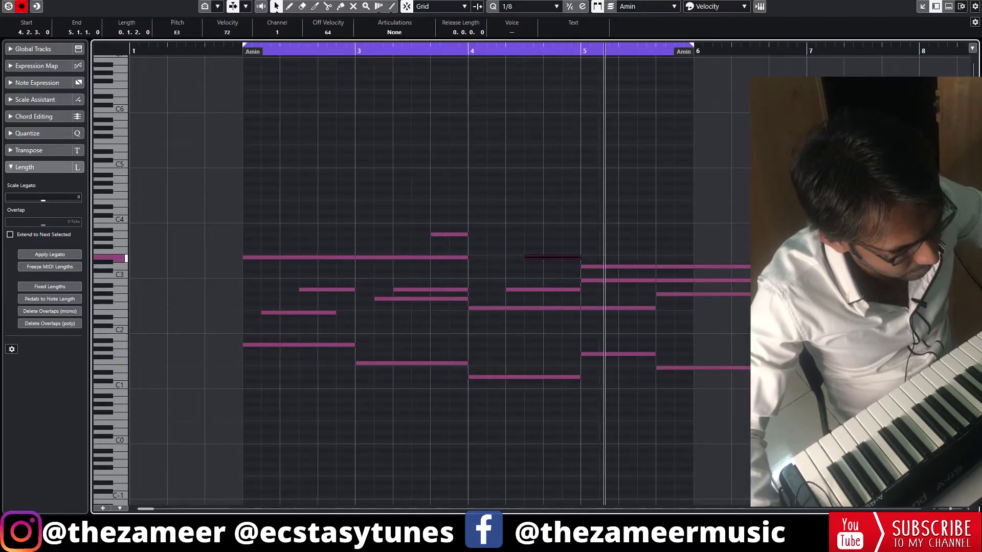
key(space)
Stagger bar 5's G7 upper notes B2 and D3 by eighth notes, and E7's G#2, B2 and D3 by sixteenths using a 1/16 grid
drag(583, 267, 600, 281)
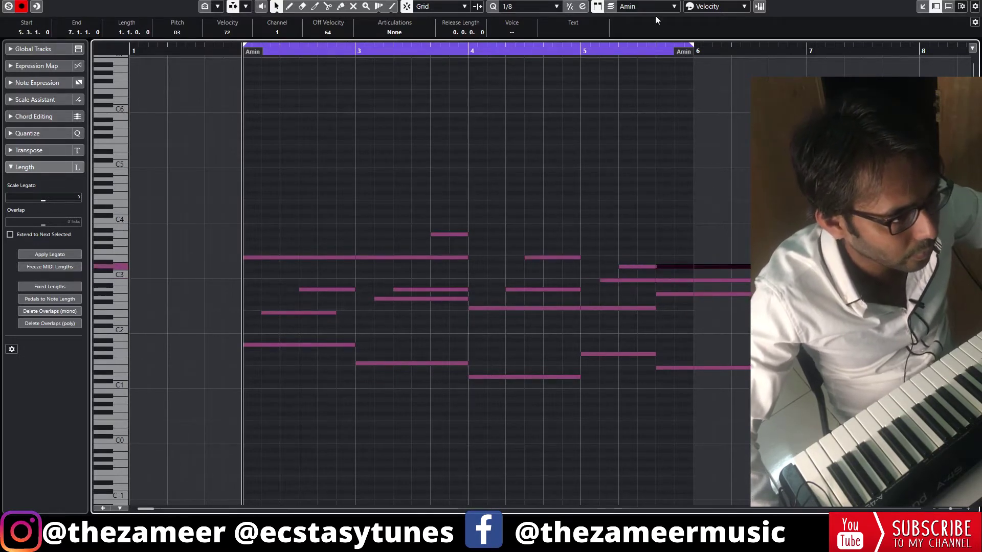
click(548, 6)
click(550, 64)
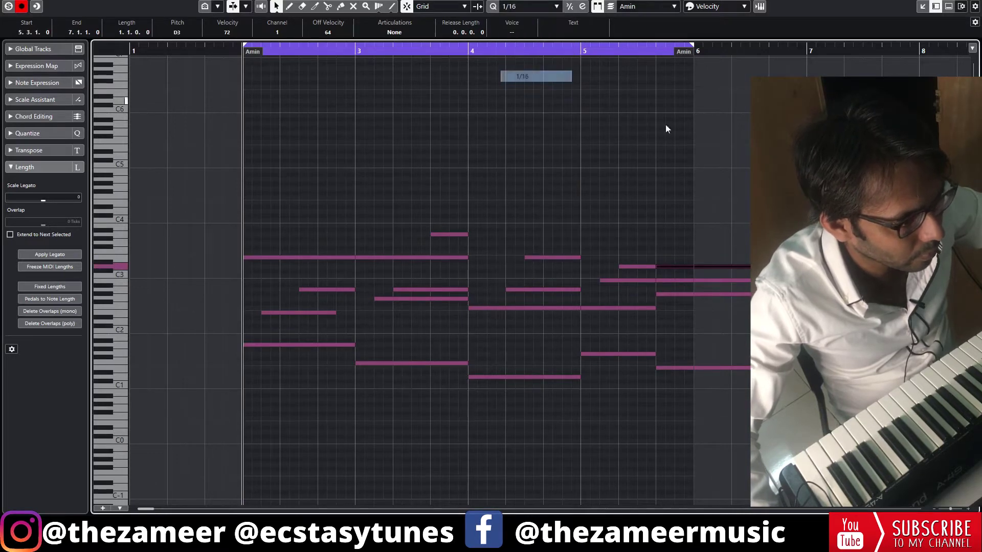
scroll(714, 189, up, 3)
click(586, 326)
click(559, 297)
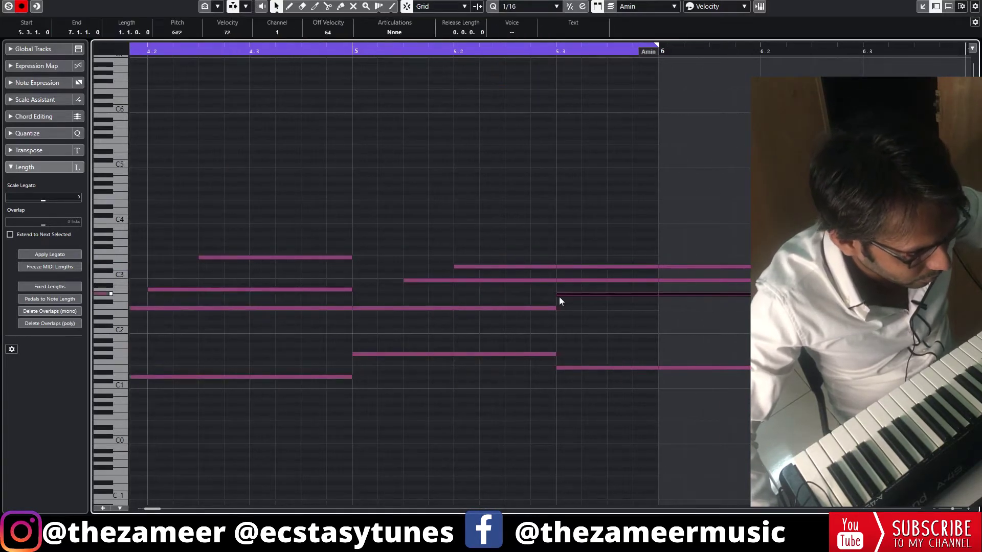
drag(560, 297, 627, 267)
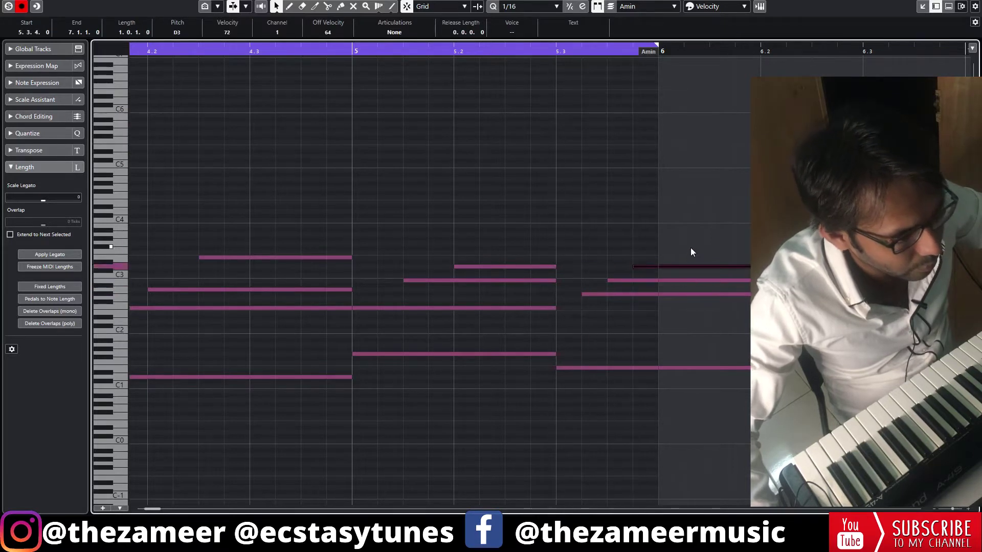
Split the E7 notes at bar 6, delete the portions beyond that bar line, and play the part back
drag(691, 256, 716, 412)
click(746, 340)
click(659, 267)
right_click(666, 244)
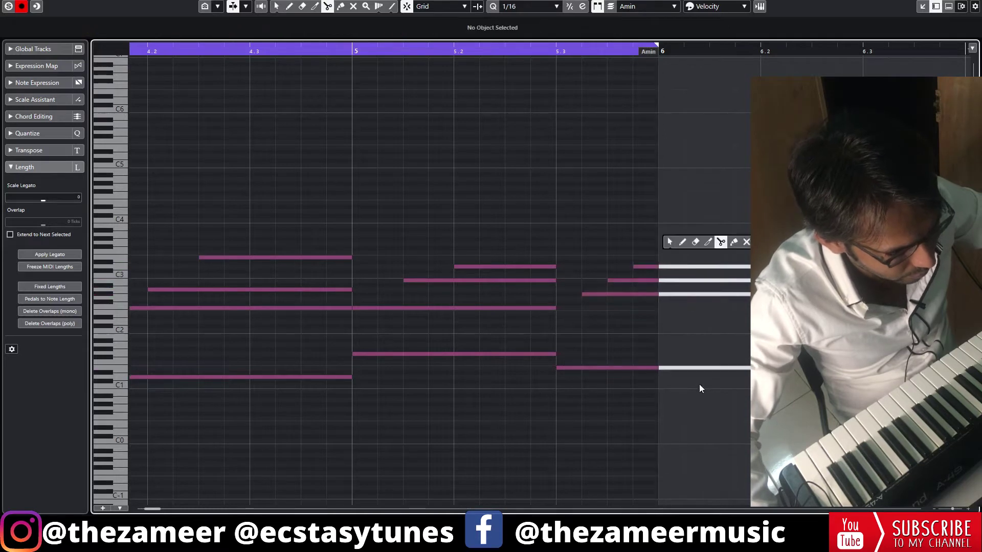
click(692, 353)
right_click(713, 386)
click(716, 387)
drag(702, 213, 750, 410)
key(Delete)
key(space)
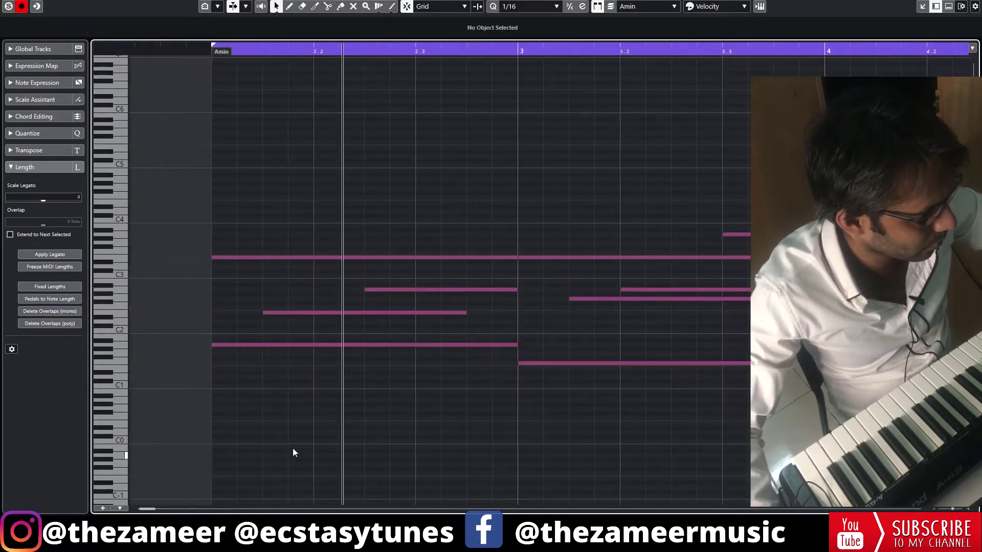
Audition the notes in bar 3, delete its full-length E3, and play the pattern back
click(584, 299)
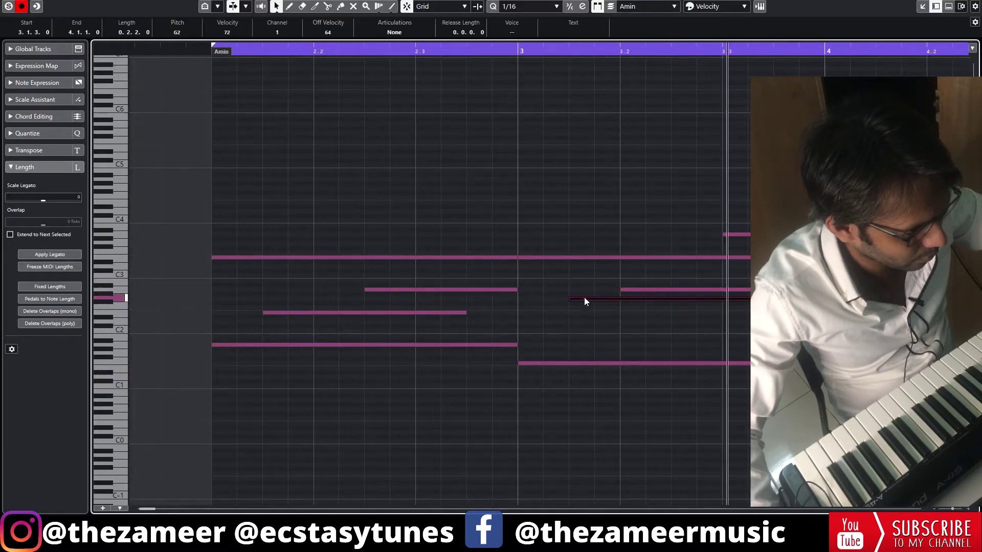
click(542, 363)
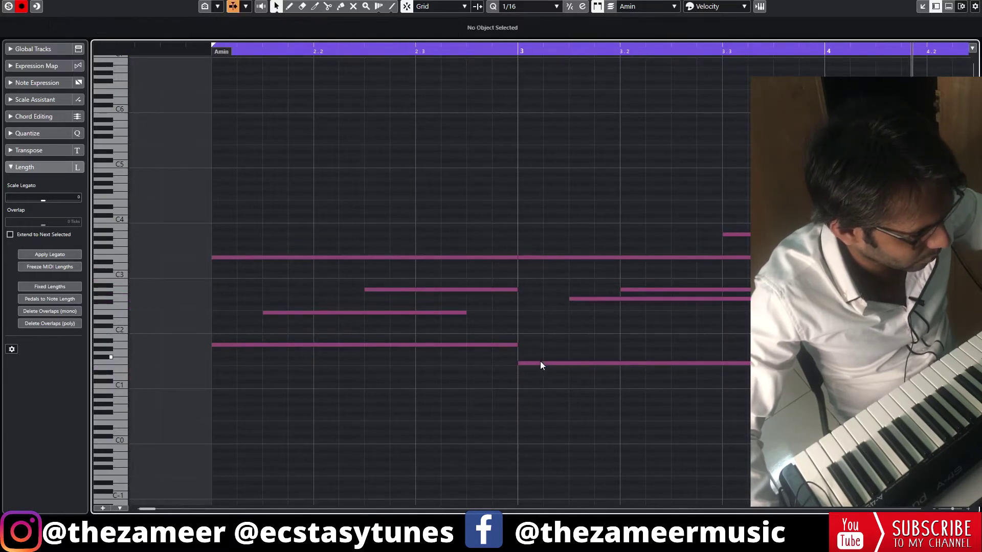
click(553, 257)
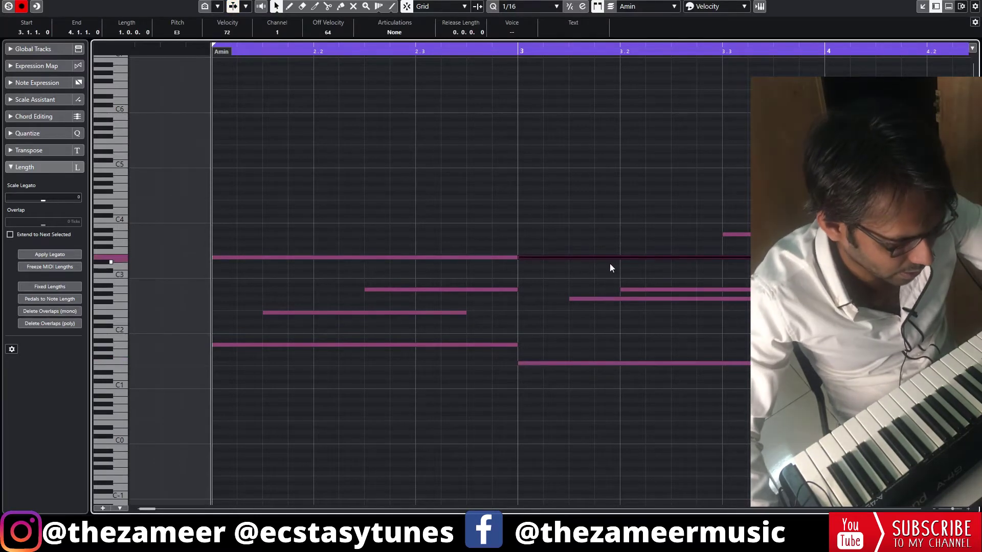
key(Right)
key(space)
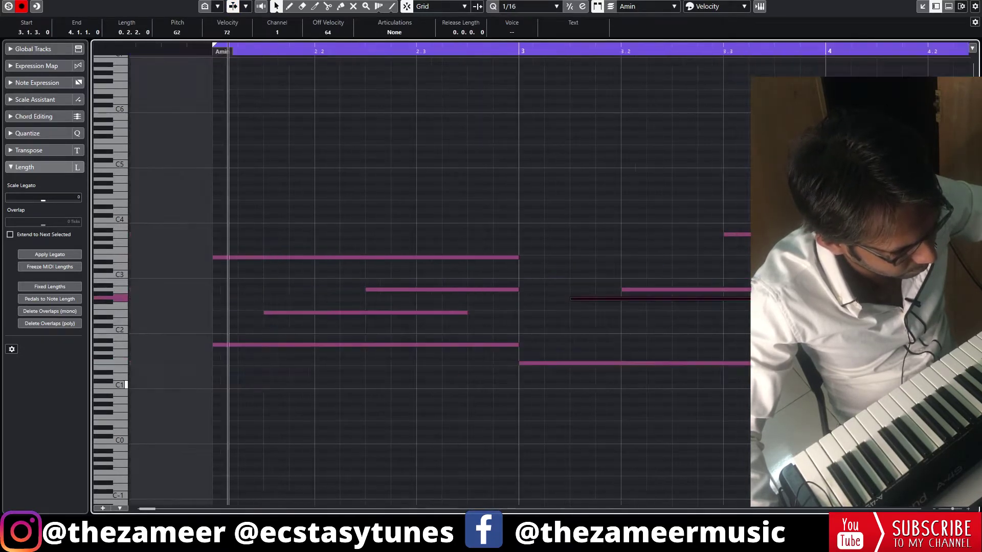
key(g)
scroll(698, 353, down, 2)
scroll(518, 388, up, 6)
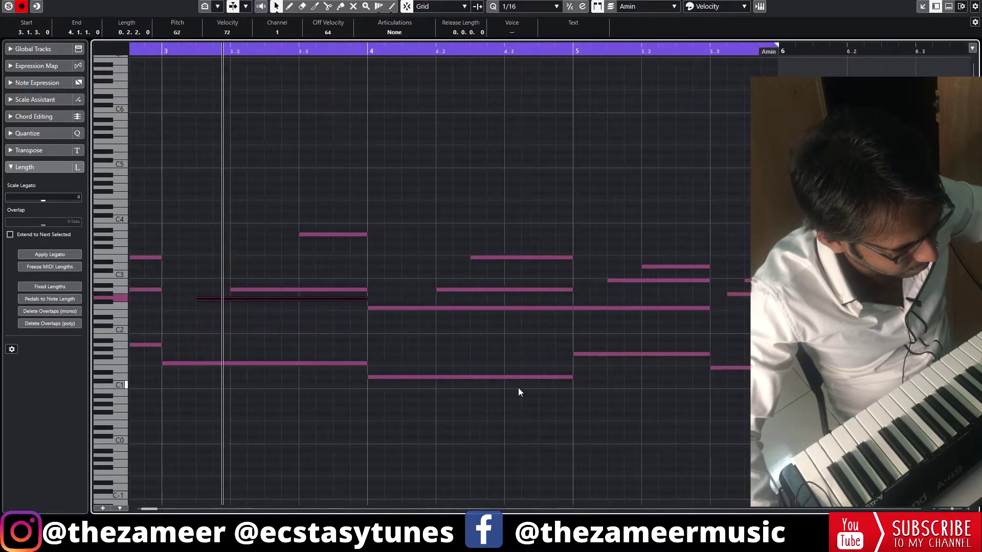
scroll(590, 376, down, 3)
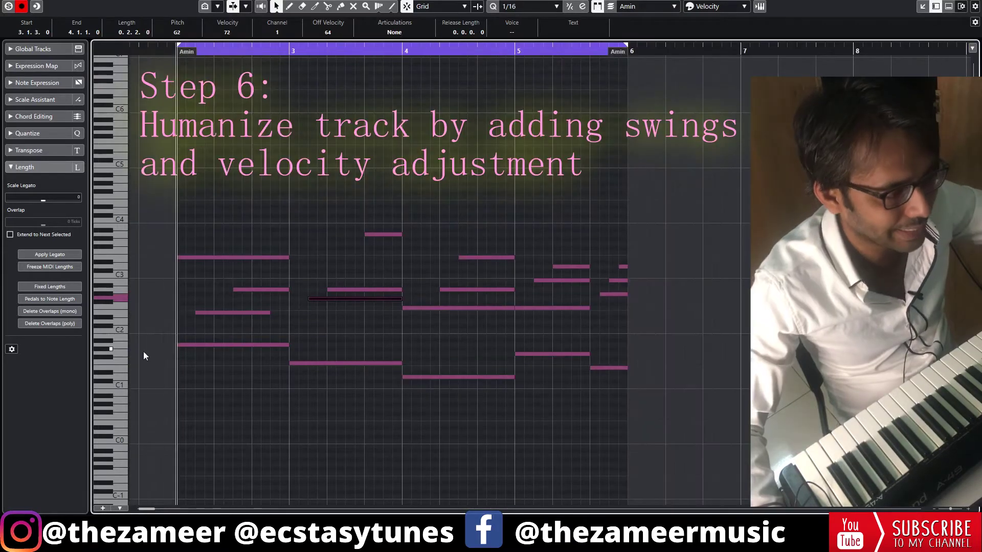
Select all notes and set a 1/16 quantize grid with 13 % swing
drag(712, 192, 134, 430)
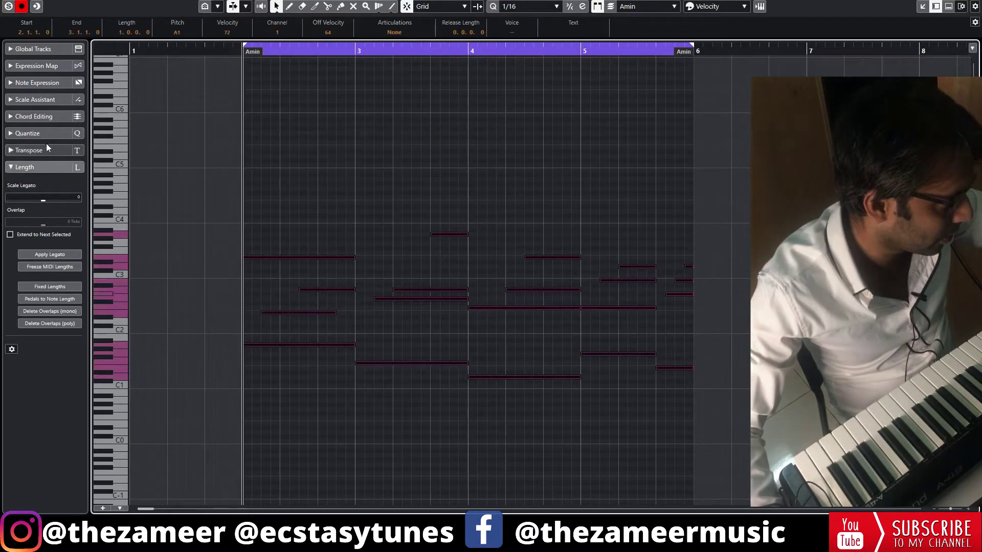
click(45, 133)
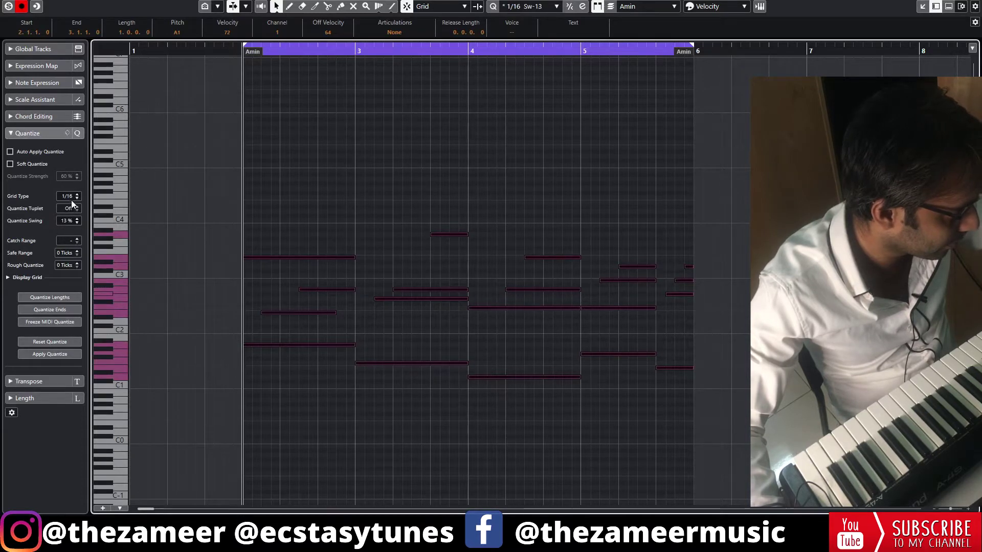
drag(787, 217, 242, 441)
click(394, 257)
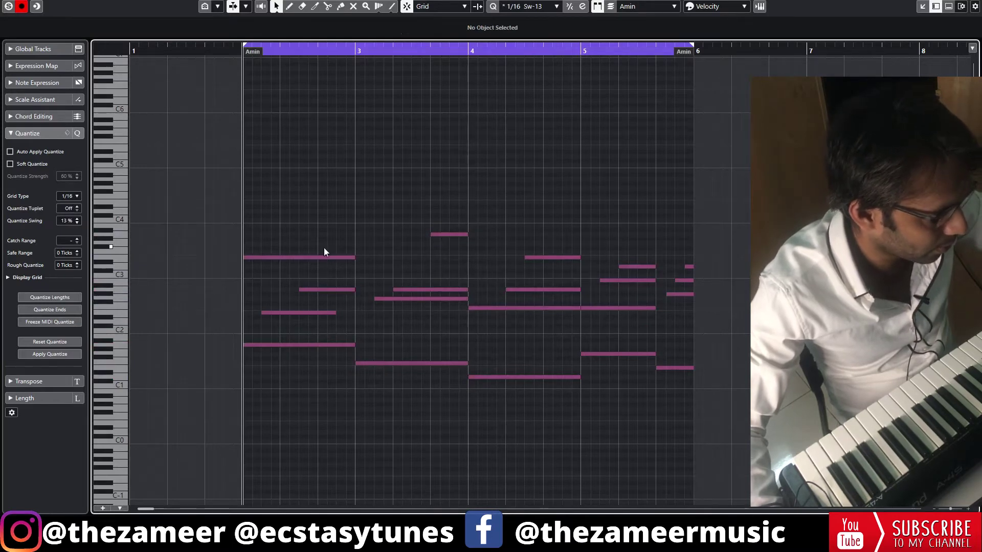
Show the velocity lane for all selected notes and vary the note velocities across bars 2 to 5
drag(785, 203, 250, 440)
key(alt+l)
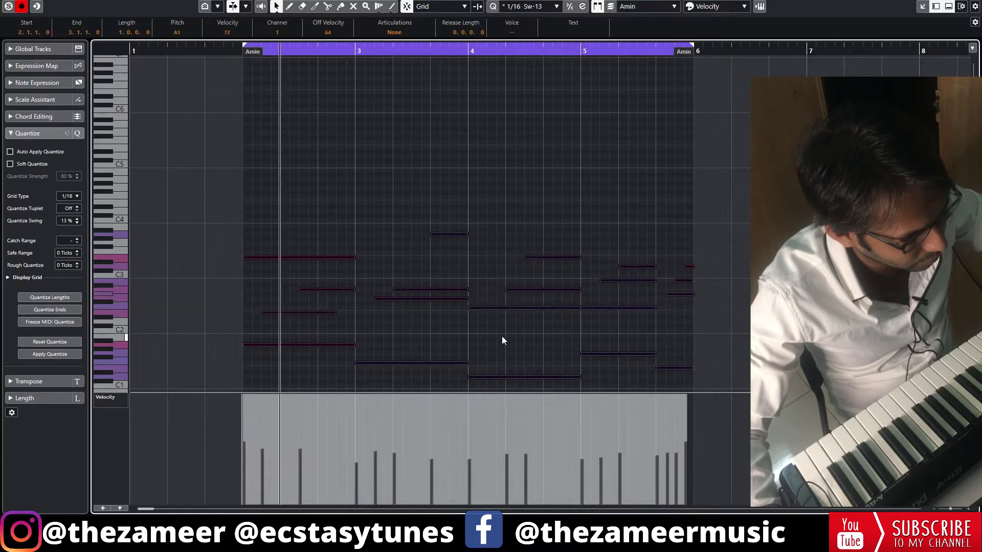
click(597, 244)
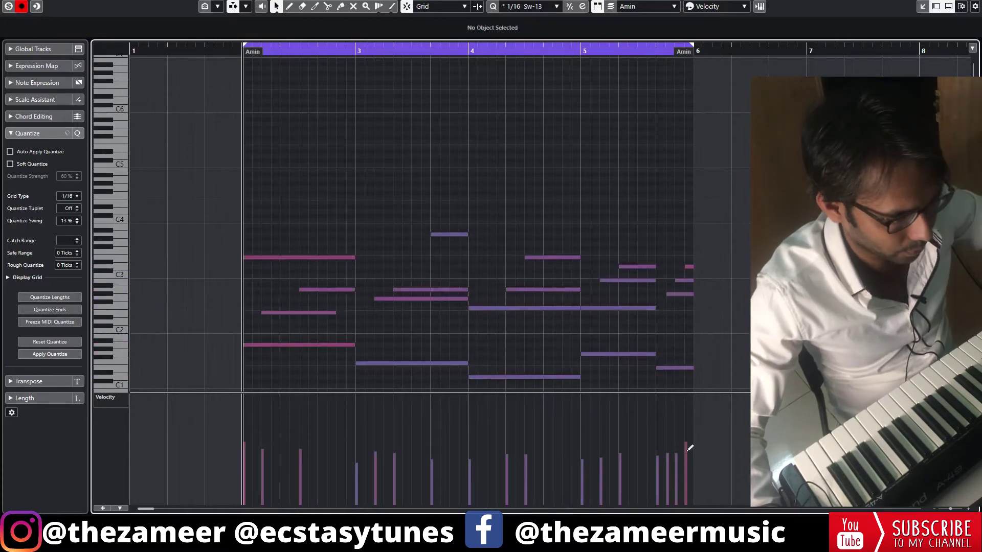
Lengthen bar 3's G2, A2 and A3 and bar 4's A2 past their following bar lines
key(ctrl+e)
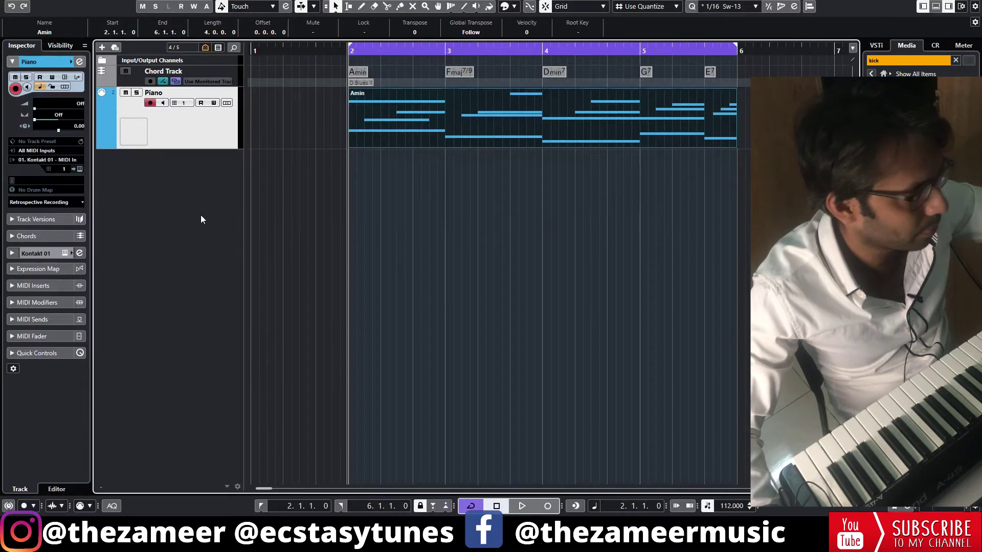
key(ctrl+e)
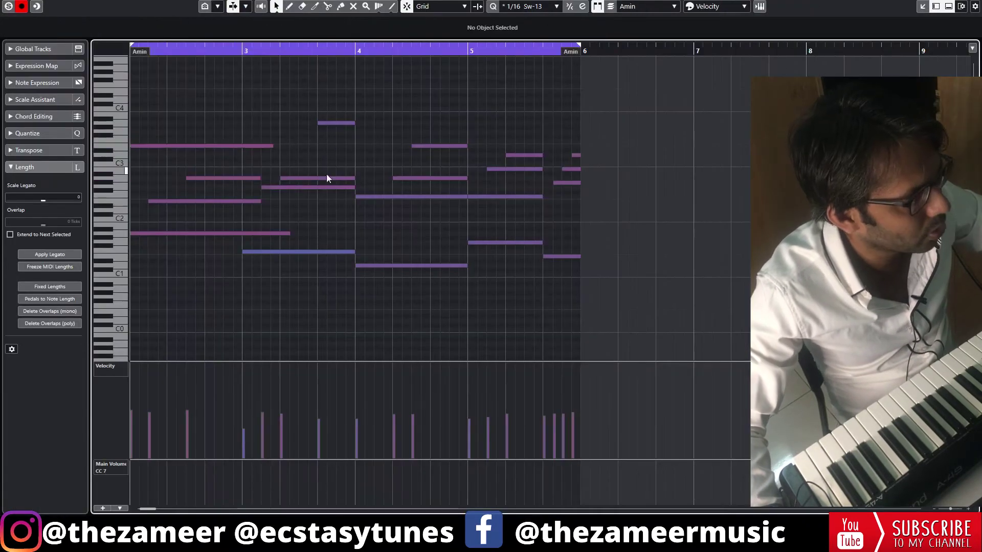
drag(350, 178, 362, 178)
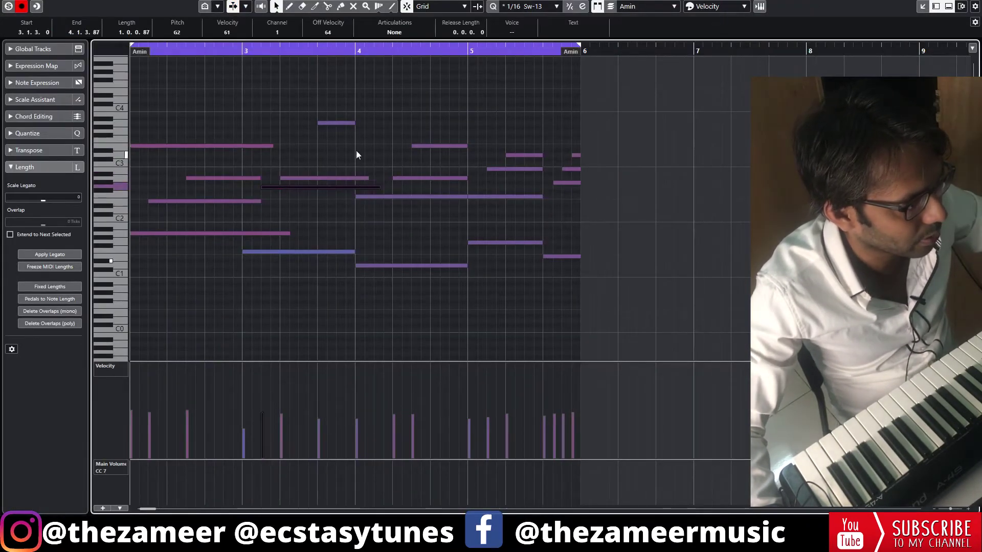
drag(354, 123, 409, 123)
drag(467, 179, 468, 181)
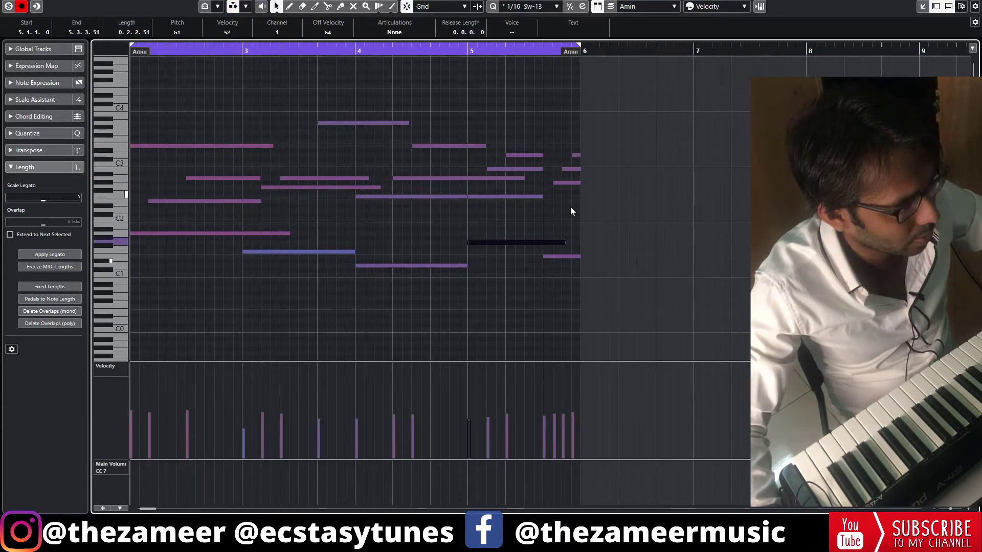
Transpose all notes above the bass line up one octave and play the part back
scroll(570, 210, up, 2)
drag(627, 181, 233, 263)
key(shift+Up)
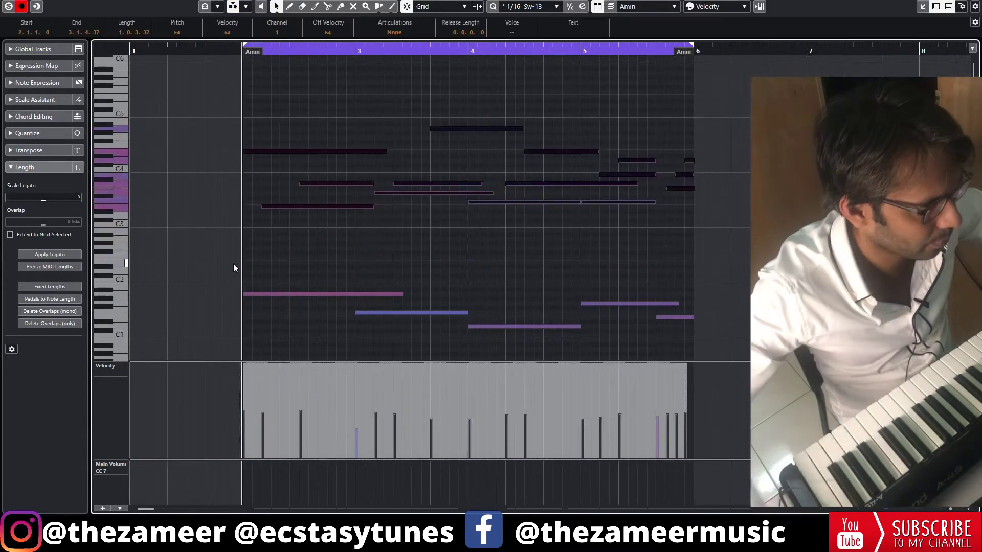
key(space)
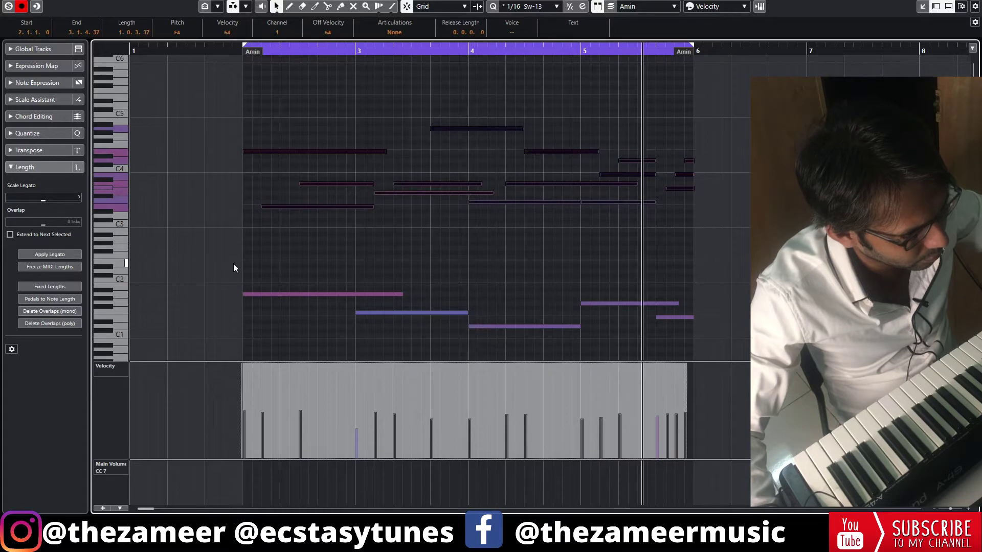
scroll(467, 296, down, 5)
click(468, 296)
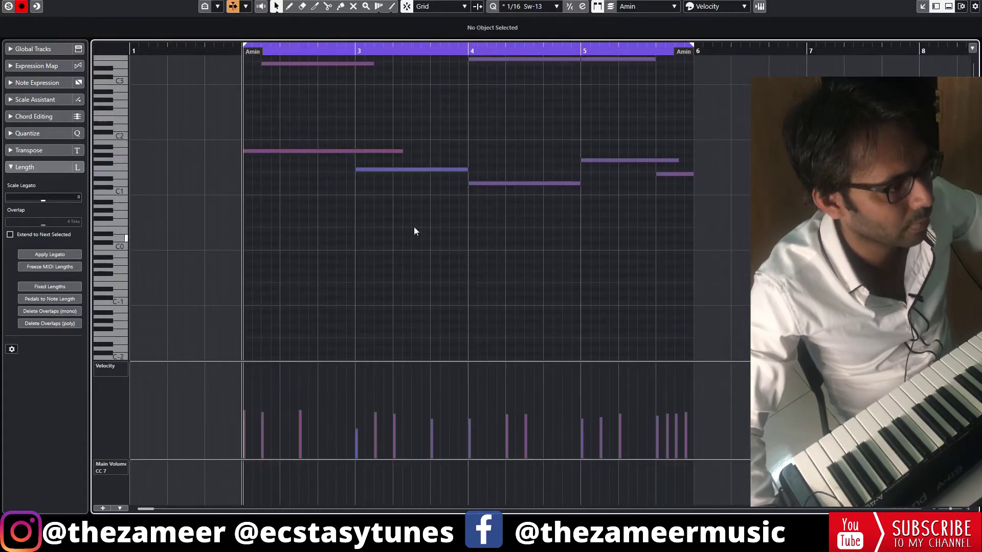
key(space)
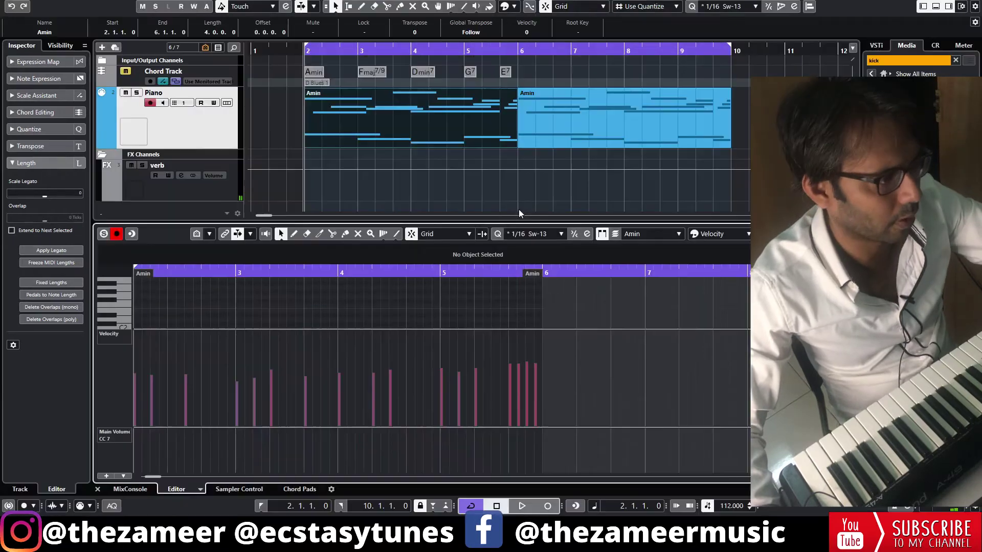
click(519, 210)
click(567, 137)
key(Delete)
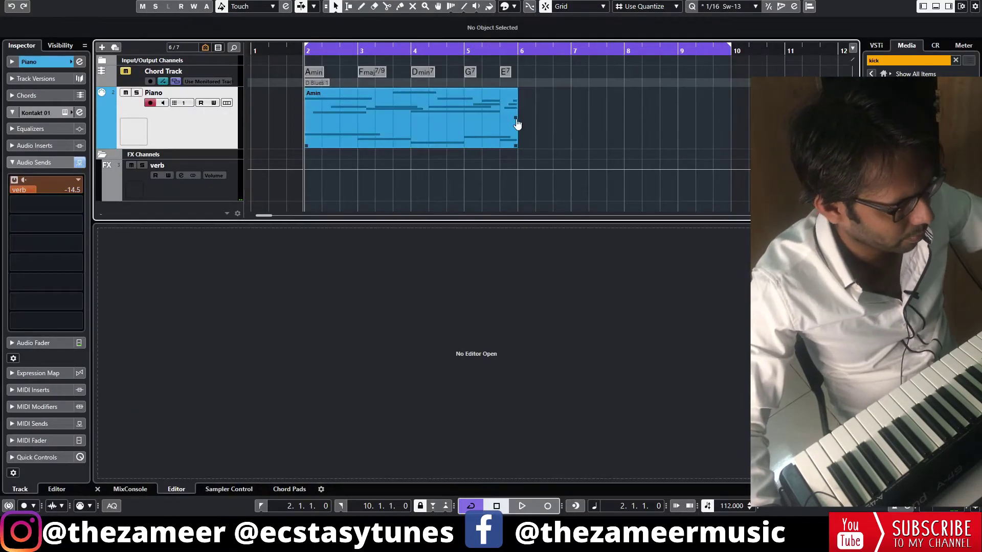
key(ctrl+z)
Play back the original and duplicated Piano parts across bars 2 to 9
key(space)
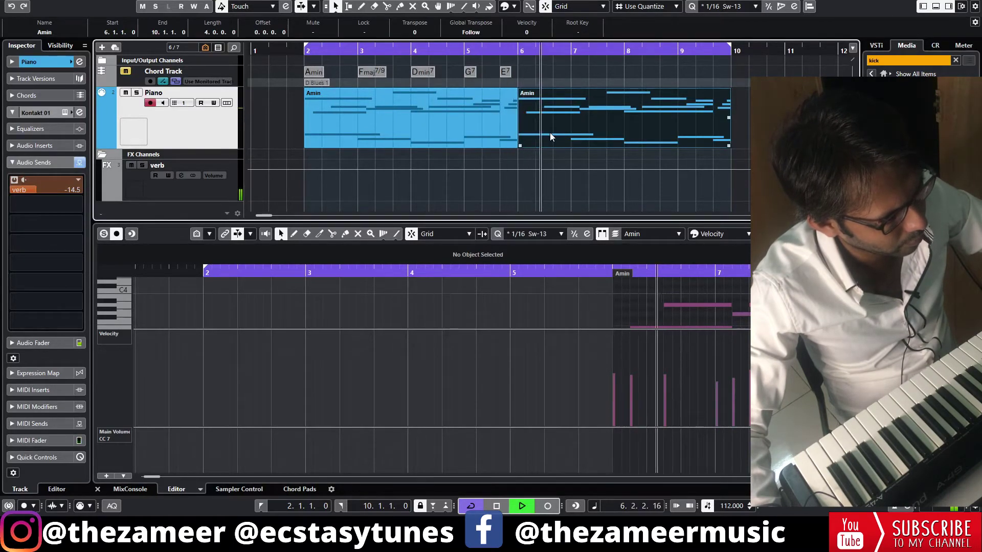
click(749, 134)
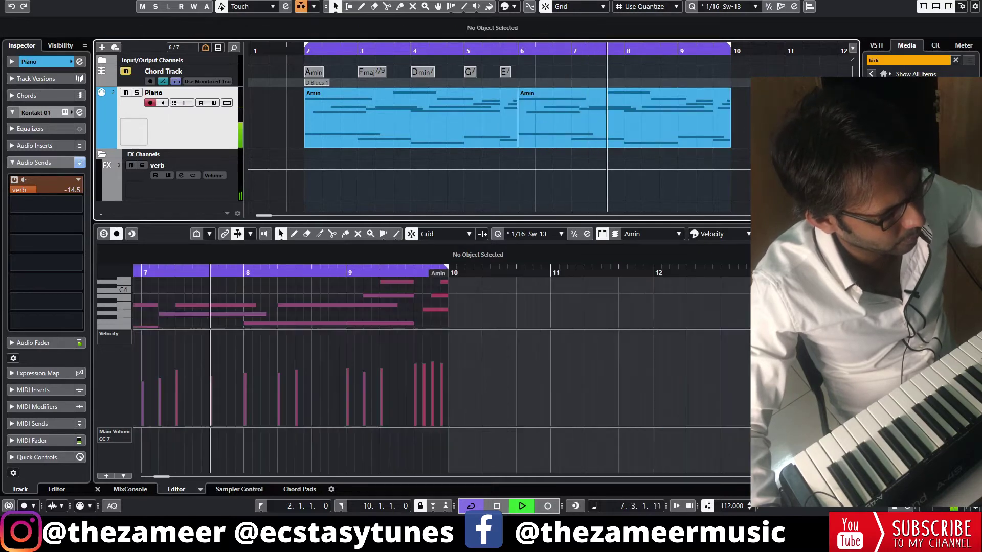
key(g)
key(g)
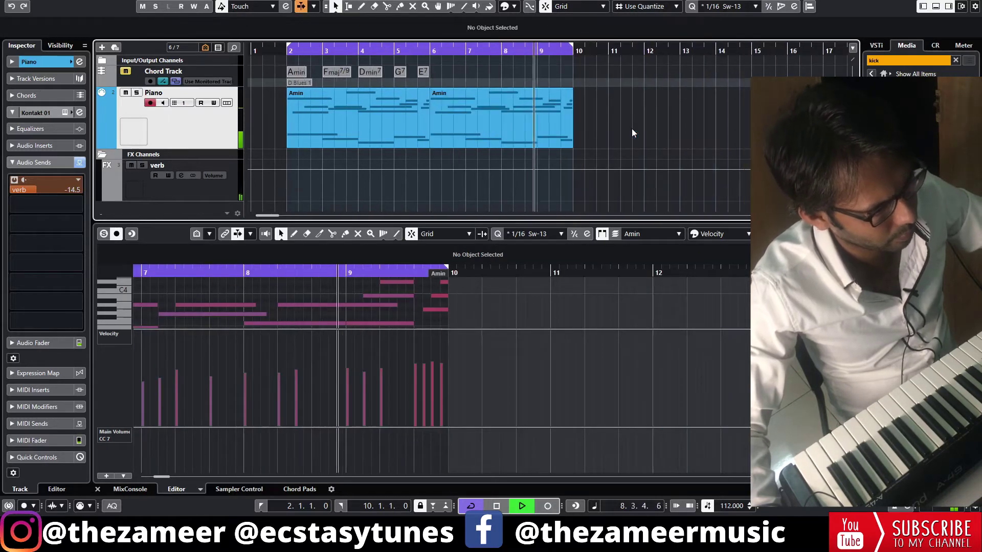
Duplicate the second Piano part so the copy starts at bar 10, and open the copy's upper notes for editing
click(559, 131)
key(ctrl+d)
key(space)
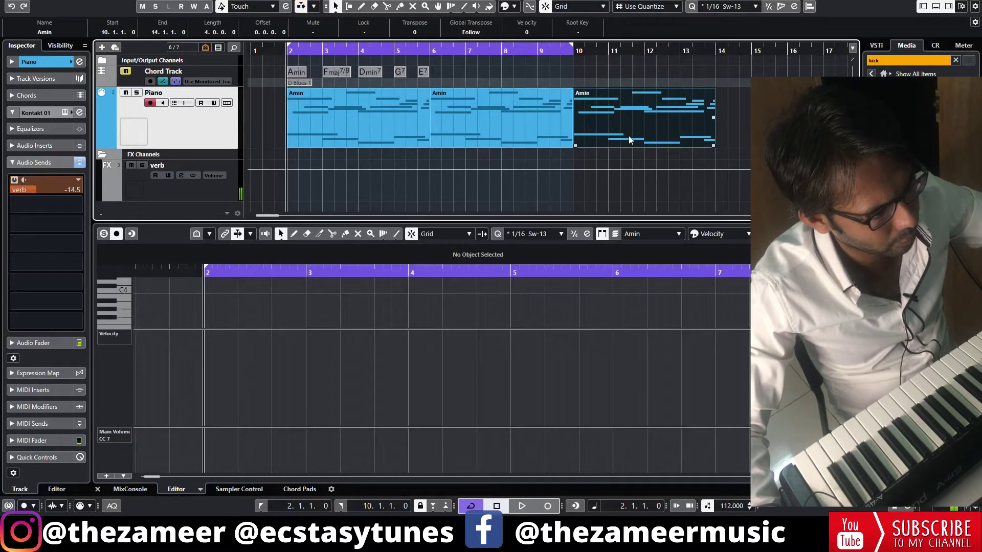
double_click(628, 136)
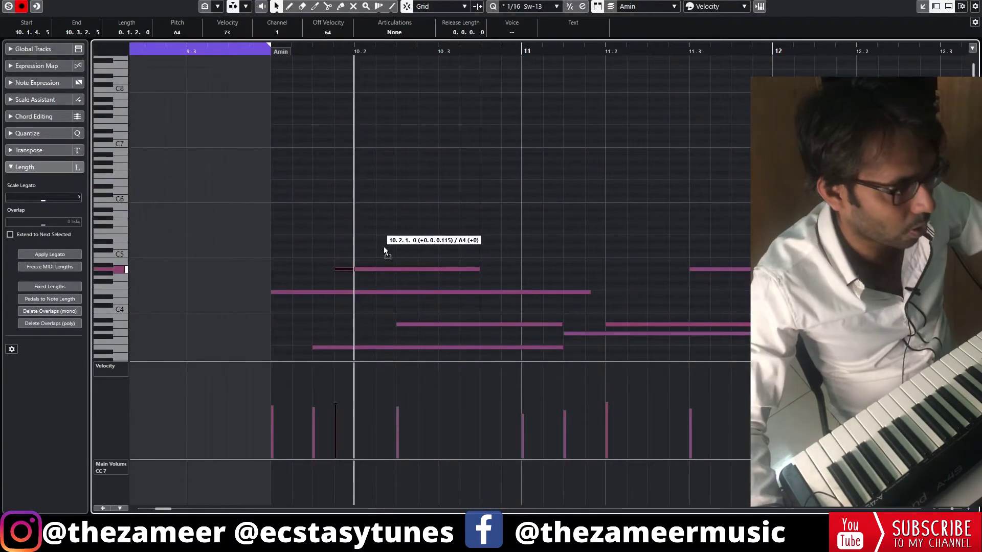
drag(383, 247, 394, 241)
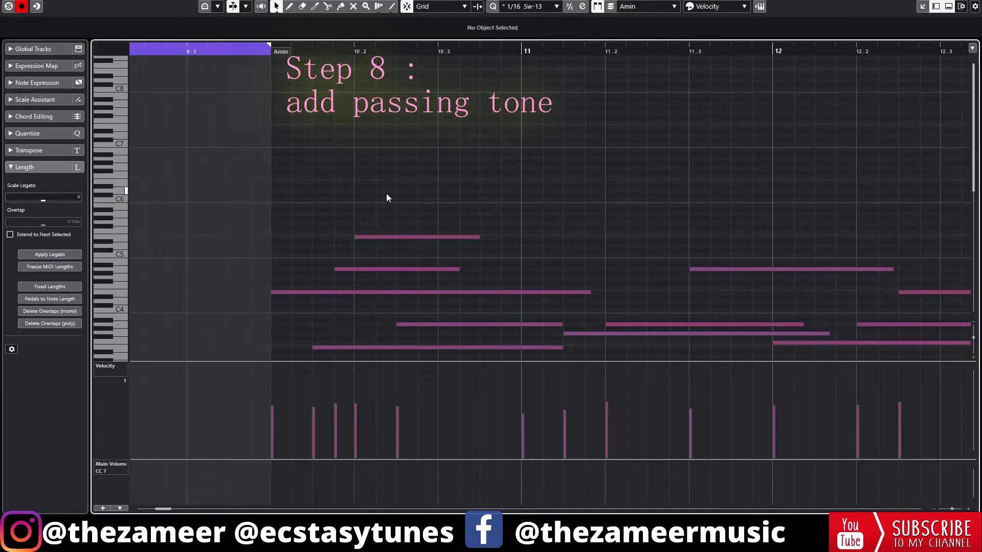
Duplicate bar 10's E5 note and place the copy at 10.3 as a D5 passing tone
click(369, 269)
drag(389, 214, 404, 243)
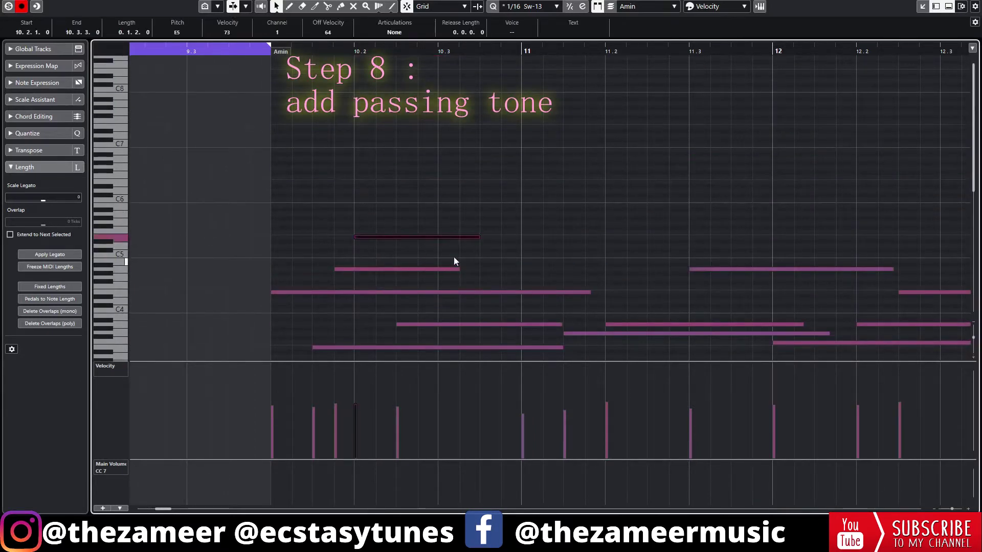
key(ctrl+d)
drag(496, 238, 453, 247)
click(465, 204)
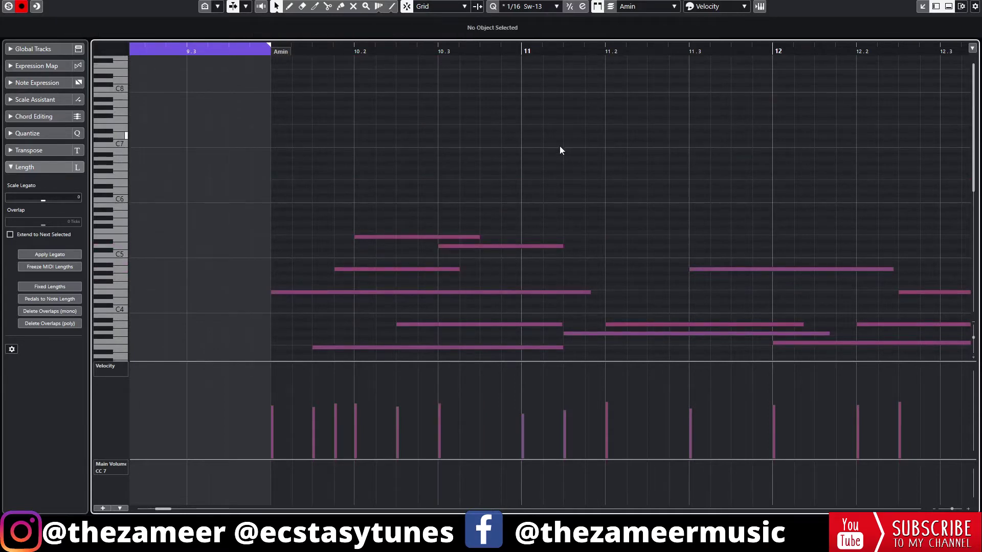
Shorten the D5 note to end at bar 11, duplicate it onto bar 11 and raise the copy to F5
drag(564, 246, 520, 241)
key(ctrl+d)
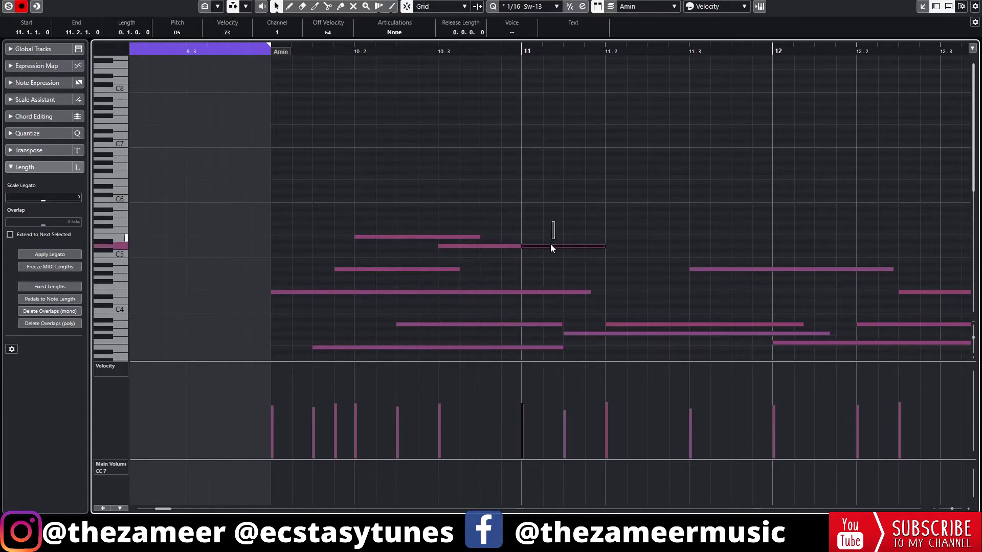
key(Up)
key(Up)
key(Up)
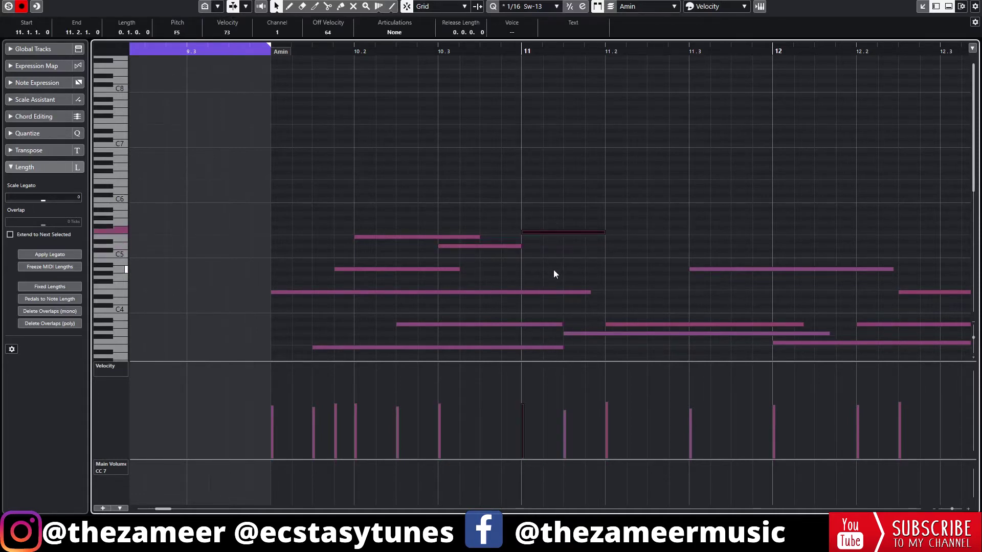
click(556, 270)
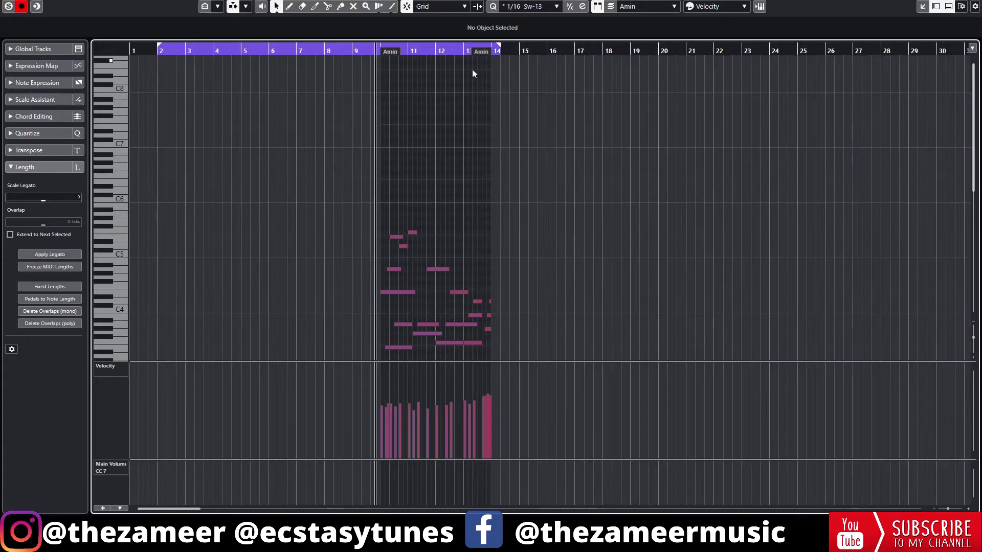
Play back the passing tones and add a G5 note at 11.2.3, shortened to end at 11.3
key(space)
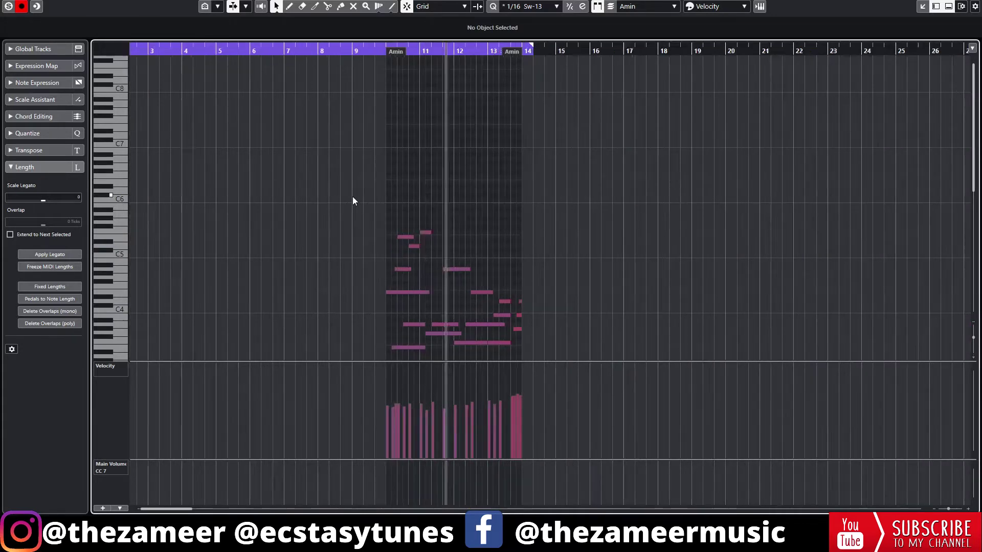
key(h)
key(h)
key(h)
key(space)
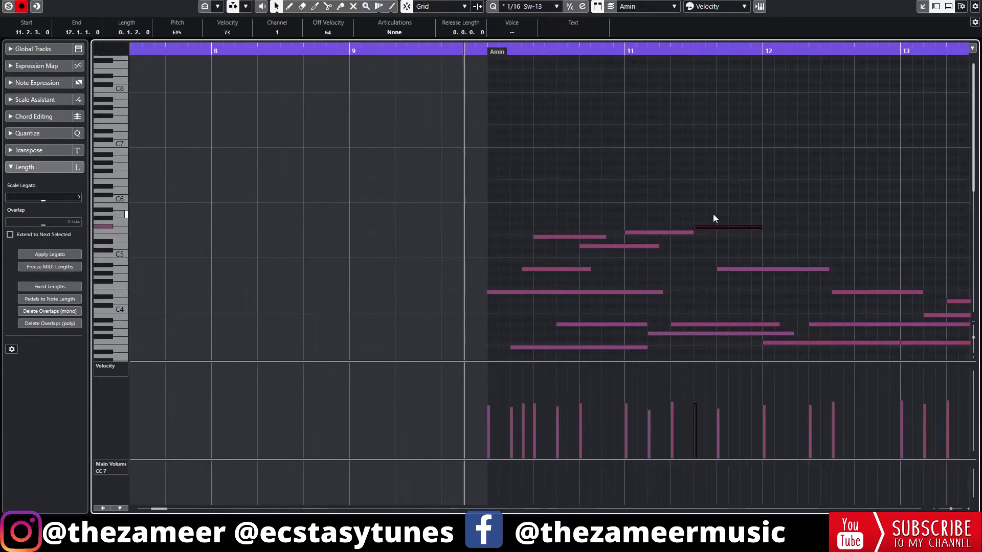
key(Up)
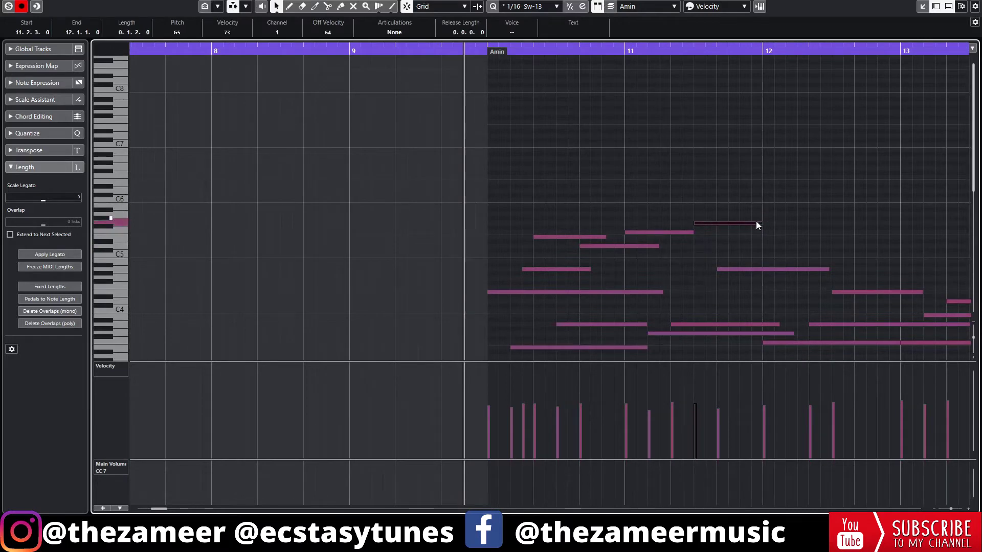
drag(755, 223, 715, 222)
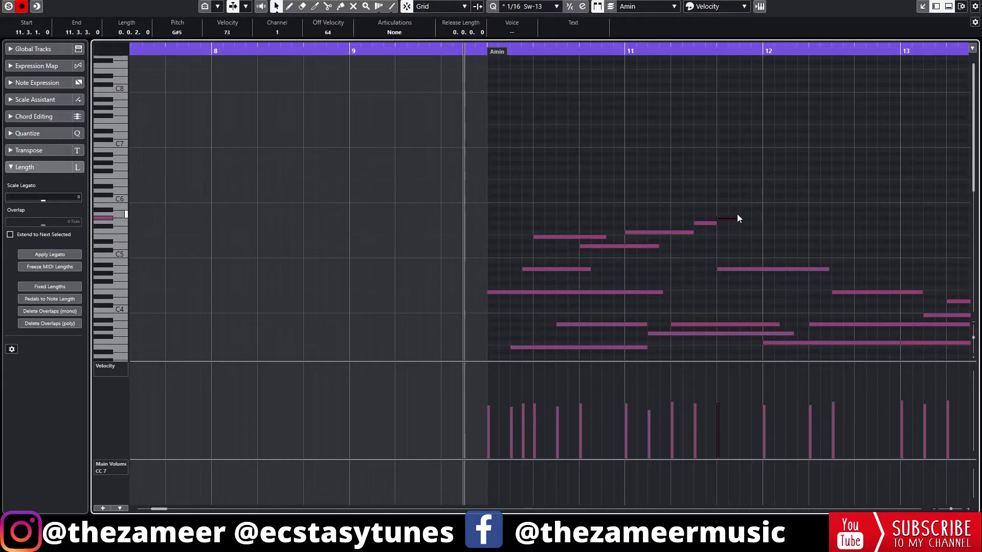
Add a C6 note at 11.3 with length 0.1.1.5 and lengthen the preceding G5 note to 0.0.3.5
click(749, 312)
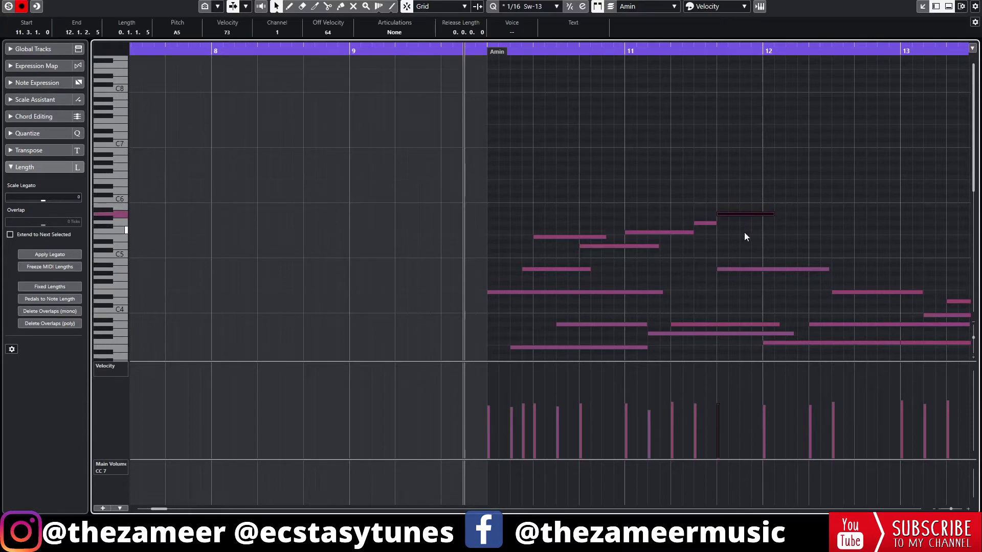
key(Up)
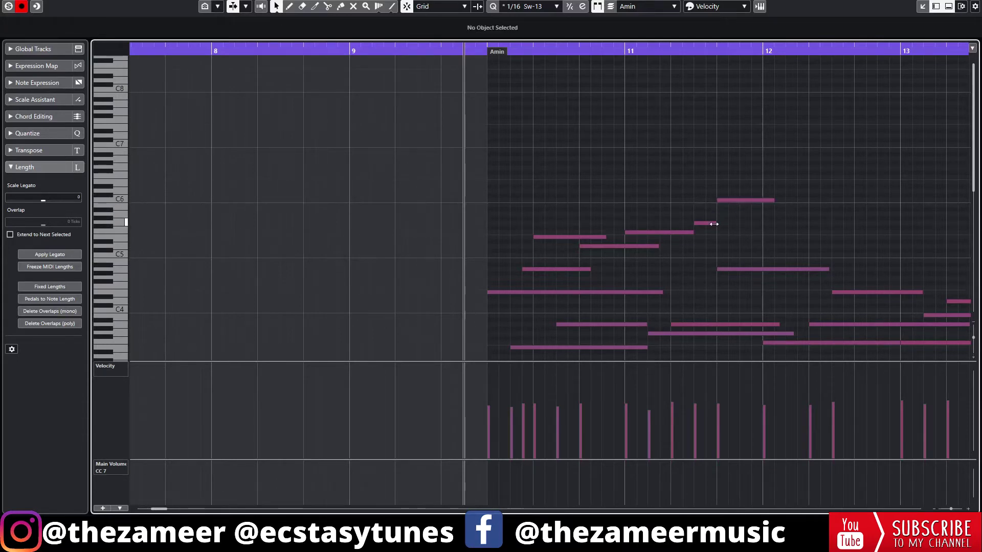
drag(714, 224, 728, 224)
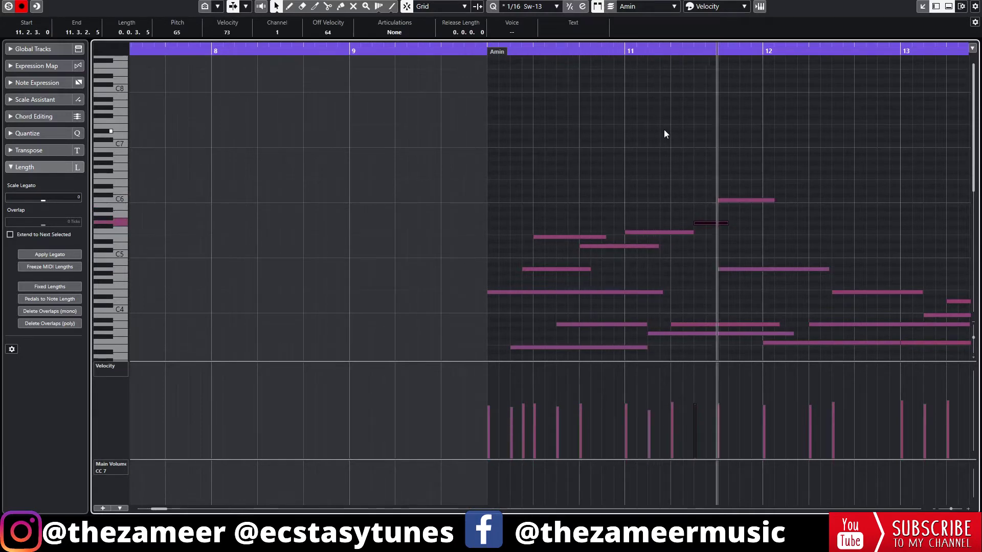
scroll(803, 238, up, 8)
scroll(578, 239, down, 9)
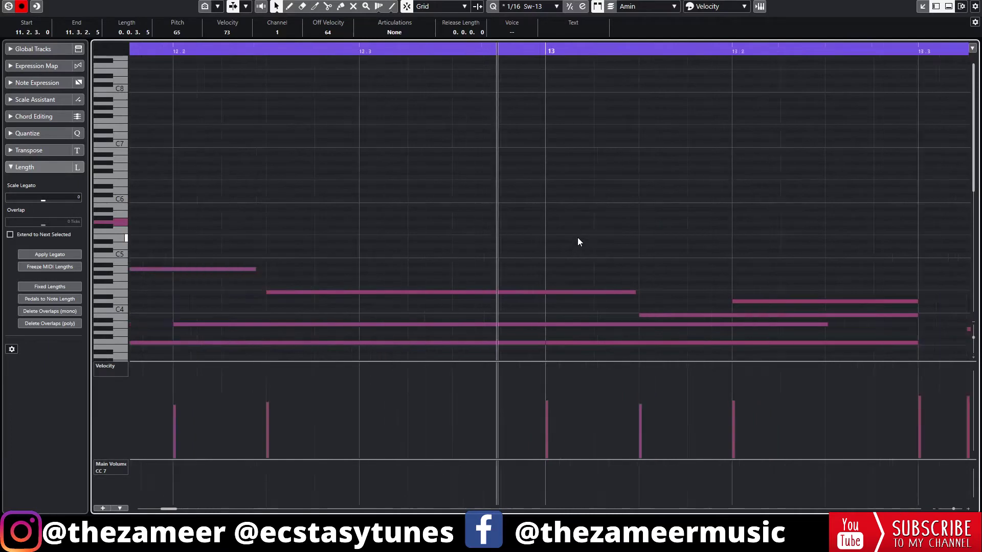
Play back the line, move the C6 note to 11.3.3 and extend the preceding G5 to overlap it
click(445, 215)
key(space)
drag(440, 201, 461, 201)
key(space)
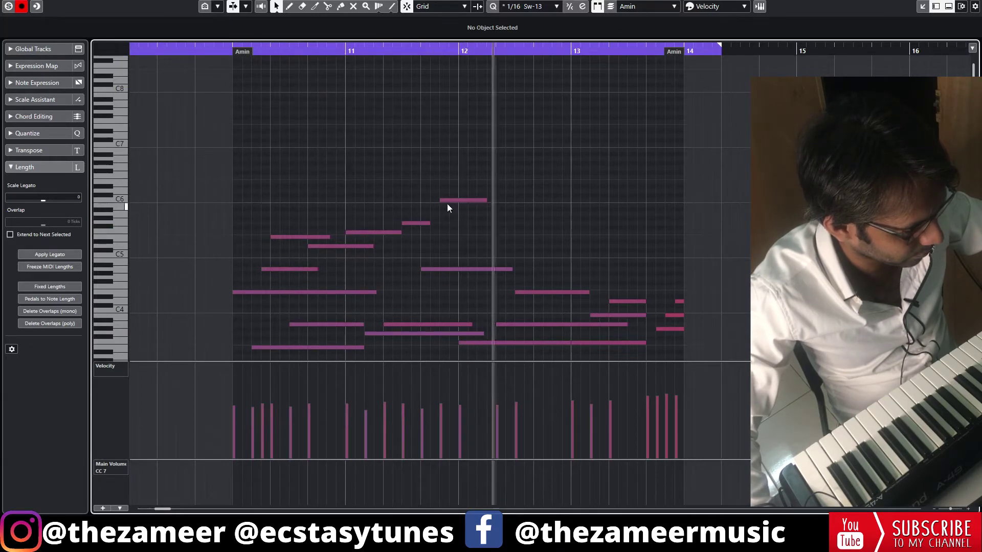
drag(430, 223, 446, 223)
Copy the D5, F5, G5 and C6 passing notes into bars 12 and 13 and reopen the part
scroll(494, 182, down, 2)
key(space)
drag(520, 121, 363, 196)
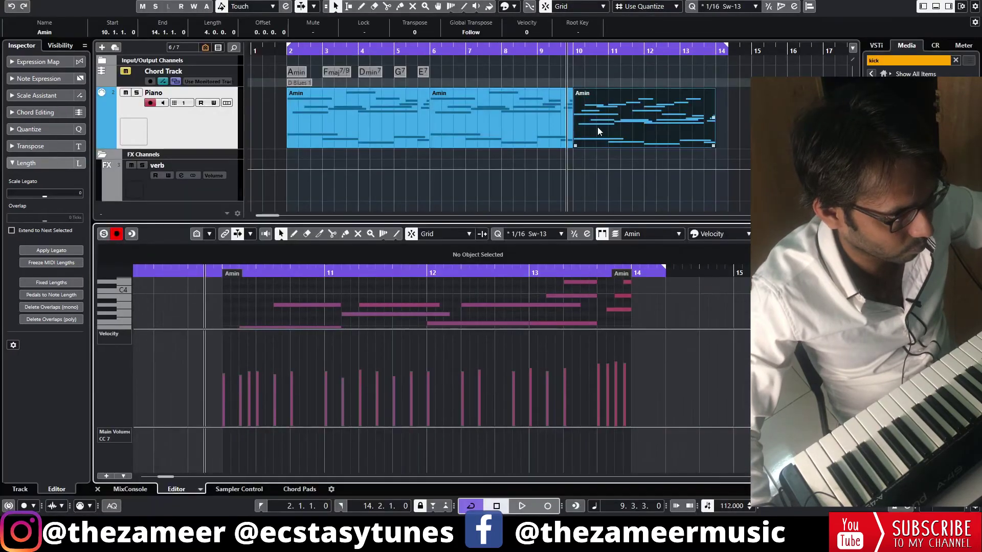
double_click(599, 131)
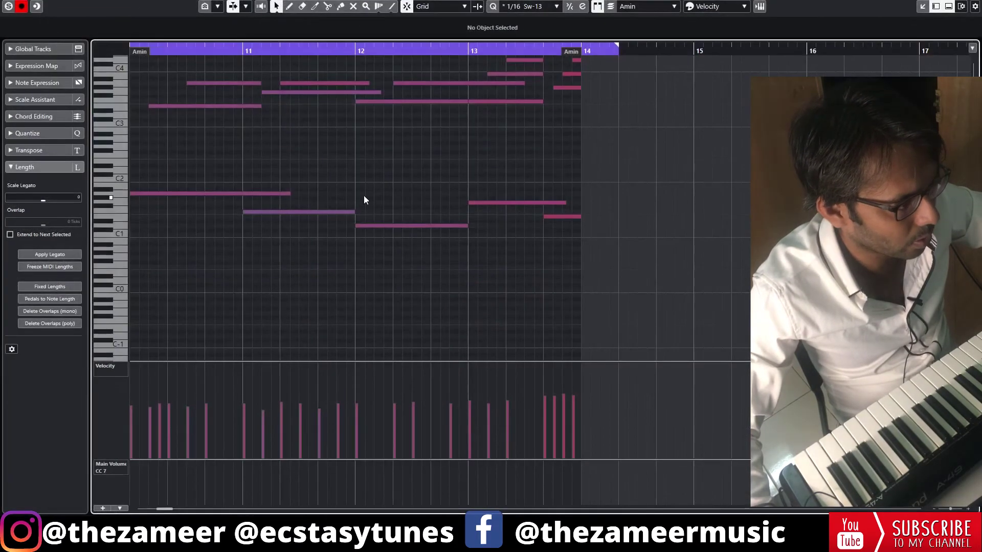
Audition individual melody notes in bars 11 and 12 and compare the bar 11 A4 with the bar 12 D5
scroll(352, 191, up, 3)
scroll(352, 191, down, 5)
scroll(306, 170, up, 5)
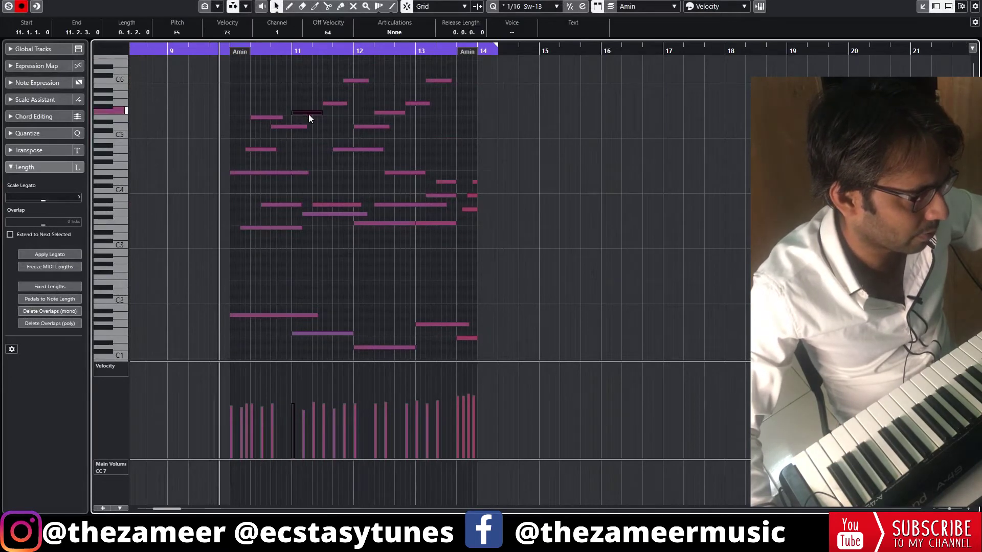
click(335, 104)
click(352, 80)
scroll(312, 88, up, 3)
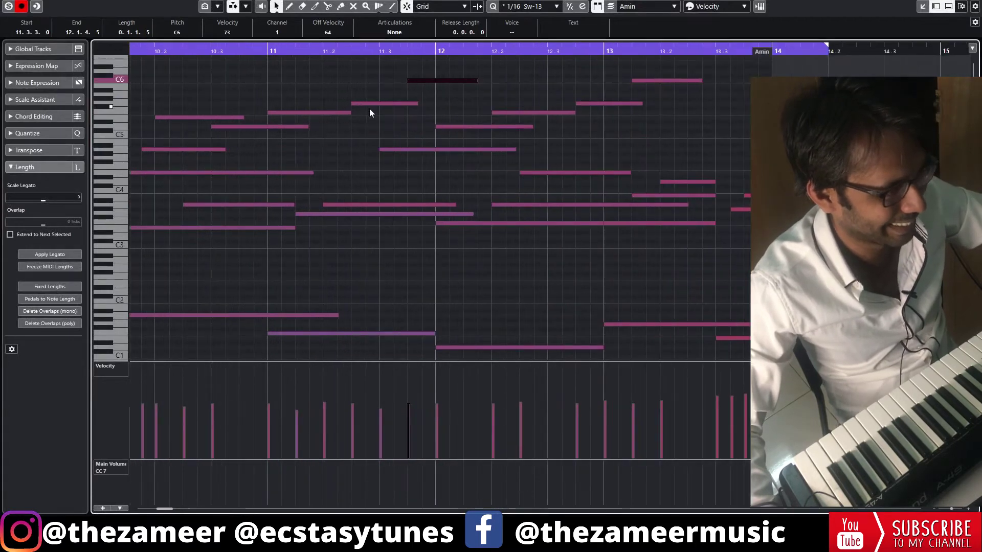
drag(484, 152, 461, 148)
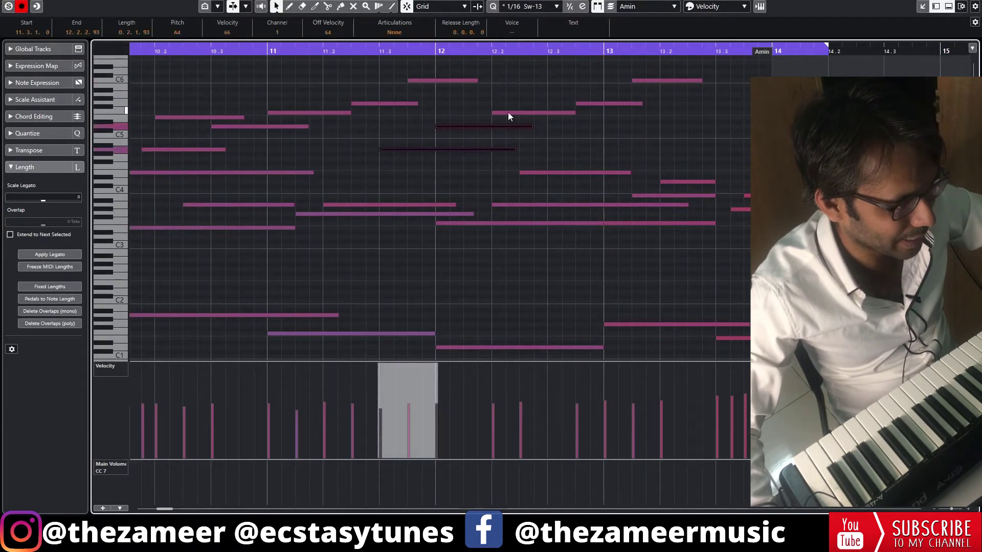
scroll(508, 112, up, 5)
click(491, 246)
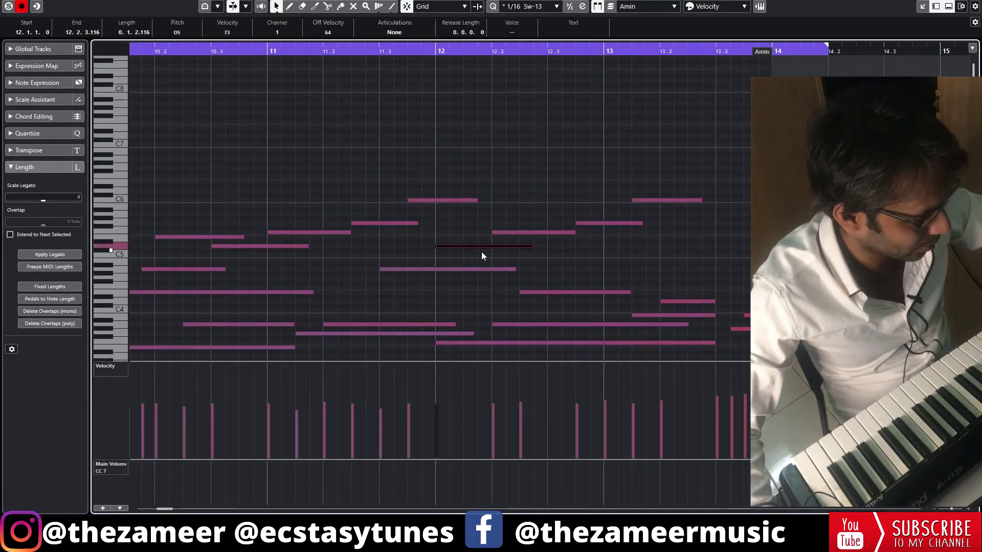
Raise the D5 note at the start of bar 12 to A5 and keep the following note at 12.2 on F5
drag(529, 216, 534, 243)
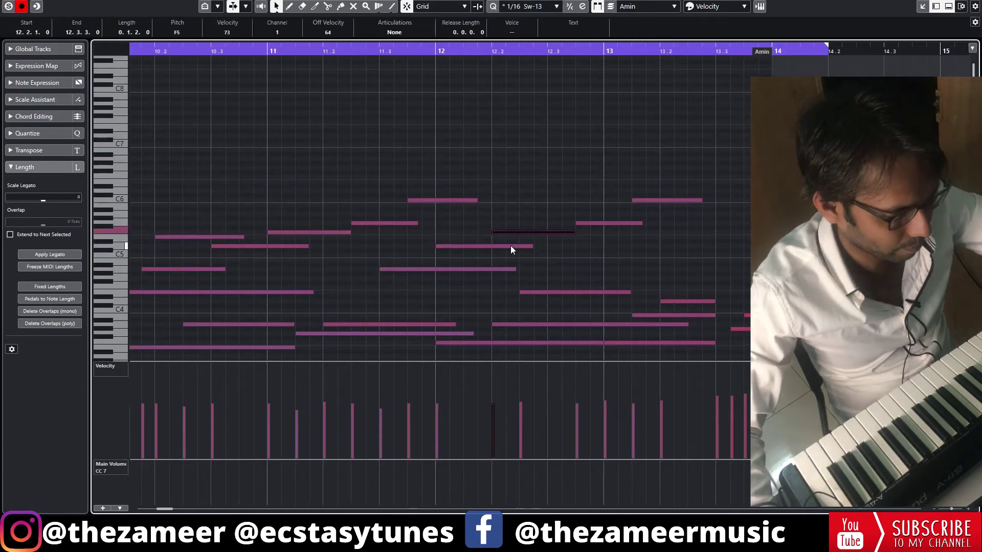
key(Up)
click(489, 246)
key(Up)
key(Up)
key(Up)
key(Up)
key(Up)
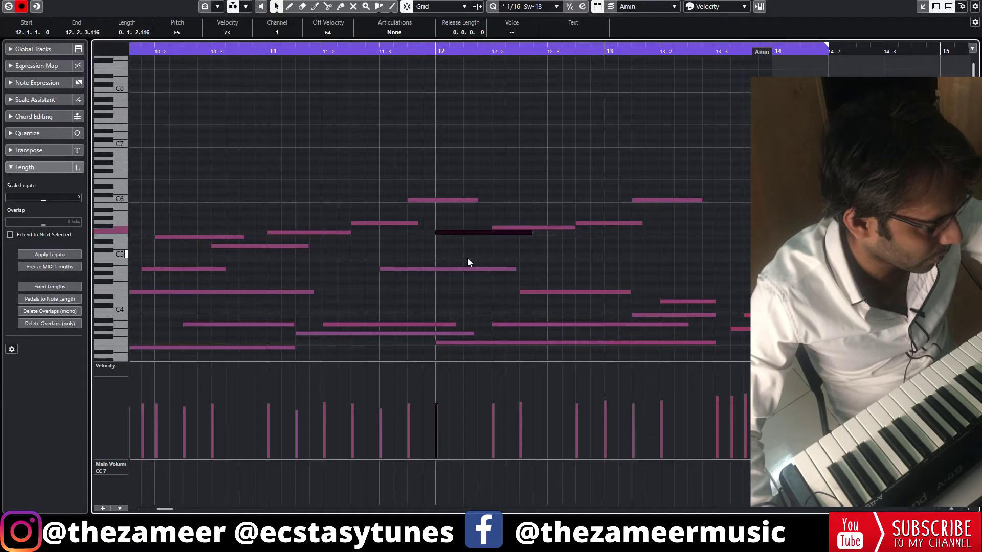
key(Up)
key(Up)
key(Right)
key(Down)
Lower the copied G5 late in bar 12 to E5 and bar 13's C6 to G5
key(Right)
key(Down)
key(Down)
key(Down)
key(Right)
key(Down)
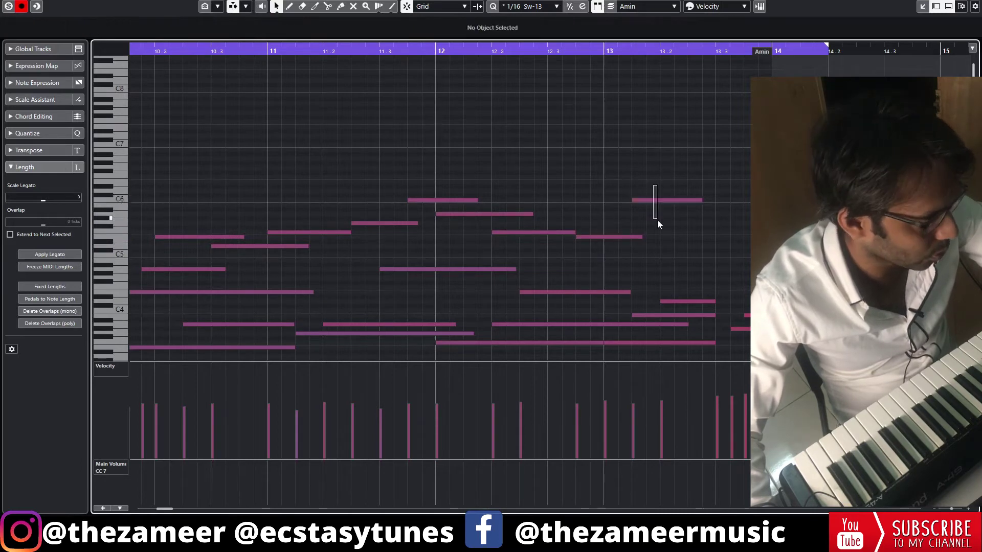
key(Down)
key(Down)
key(Down)
key(Down)
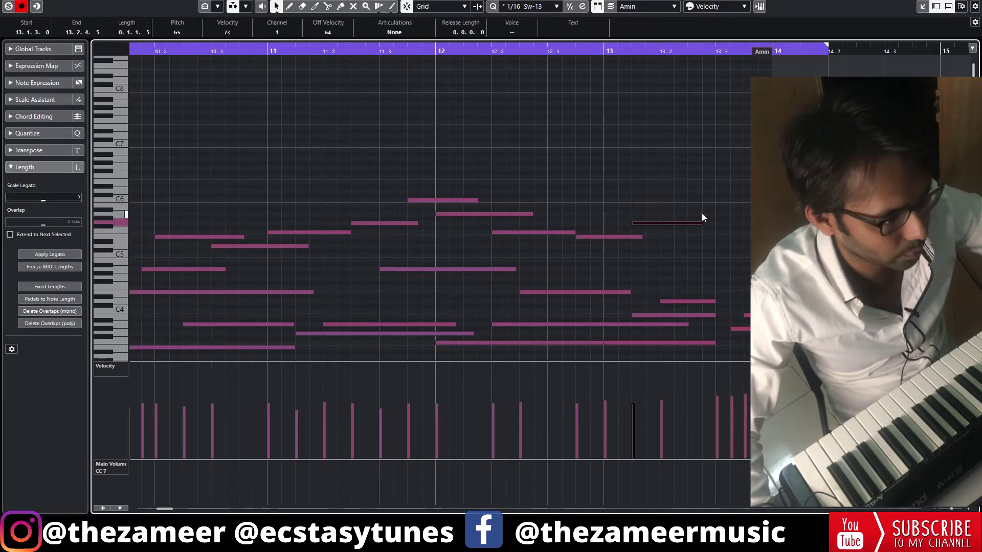
Play the part back, delay bar 13's G5 to 13.1.4 and extend the line with B5 and E6 notes, enlarging the part
key(space)
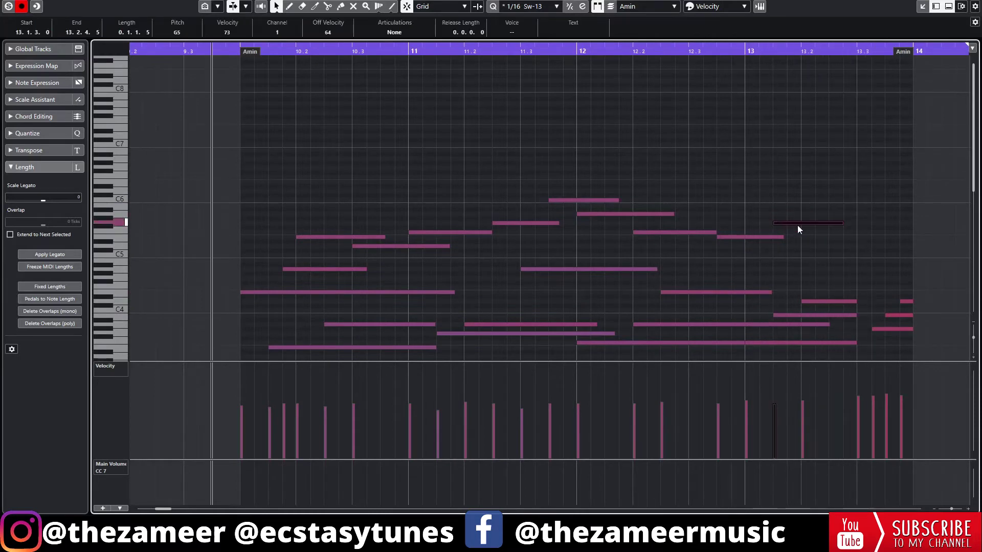
key(ctrl+Right)
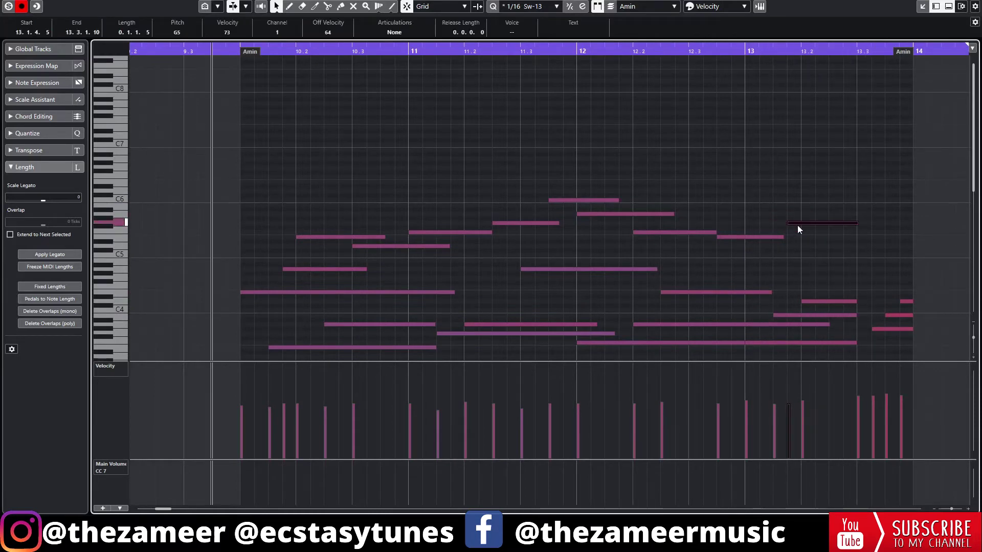
drag(818, 188, 818, 237)
drag(813, 223, 861, 210)
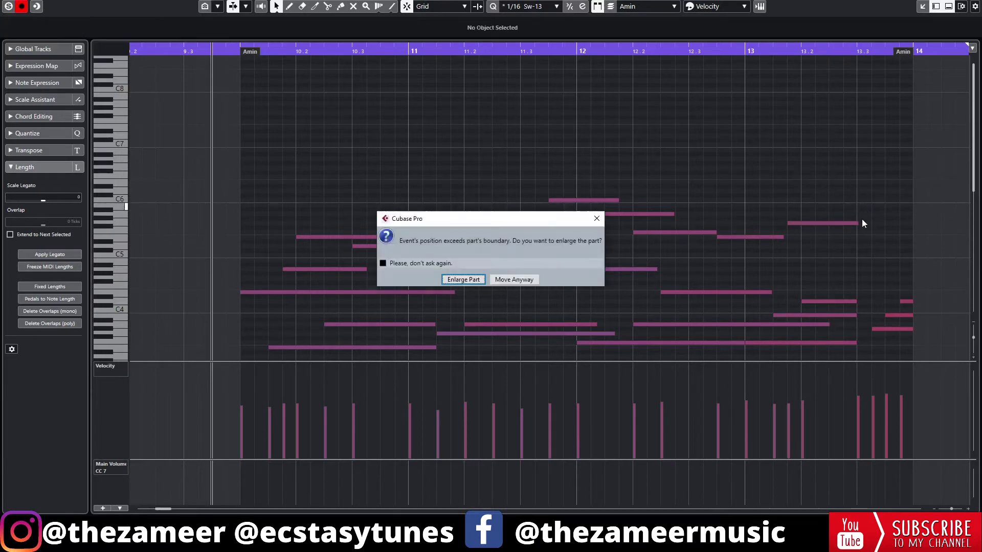
click(463, 280)
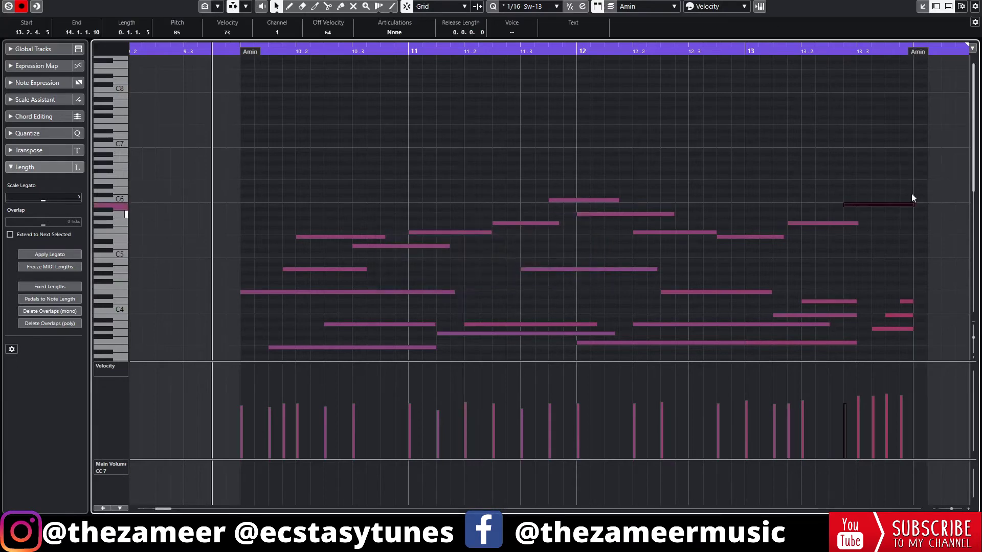
scroll(890, 220, up, 2)
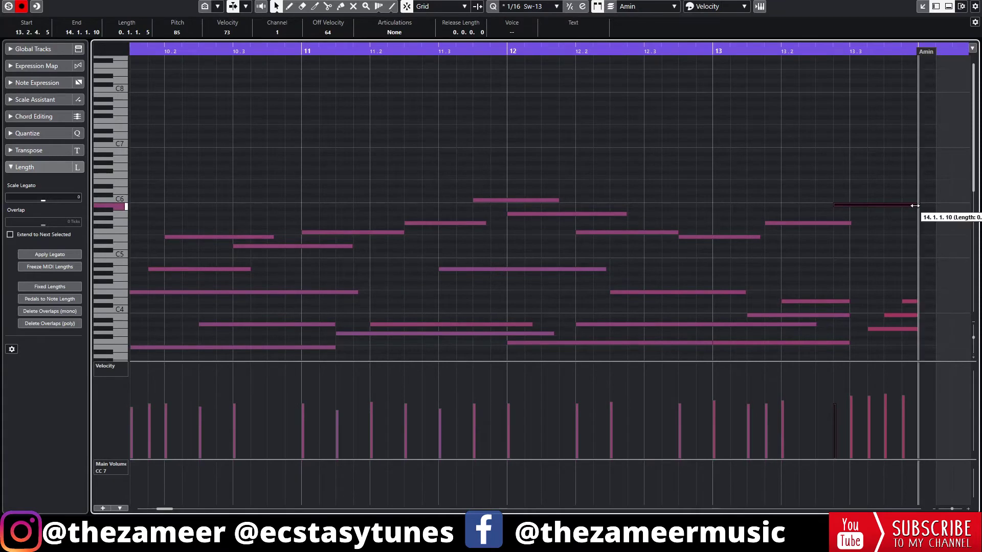
drag(901, 207, 921, 184)
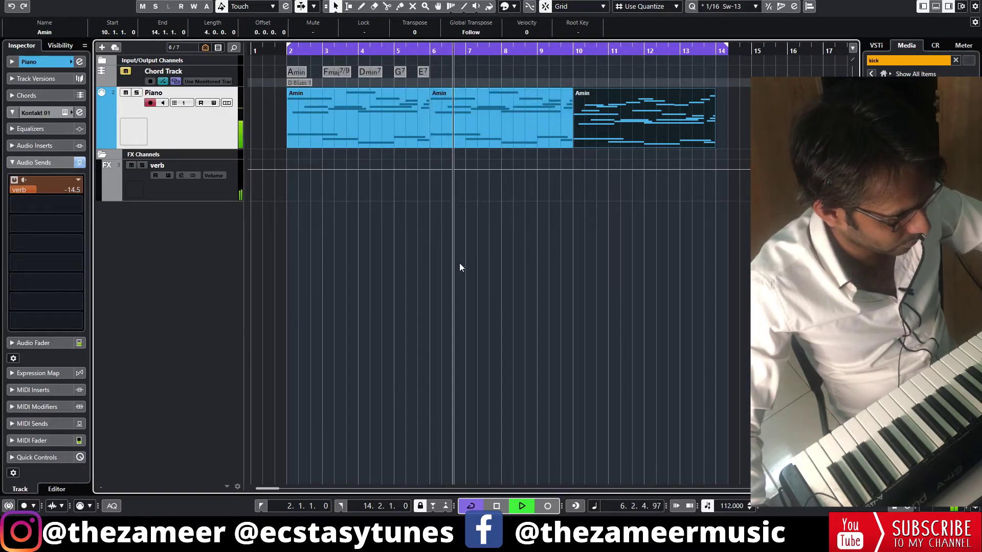
Play back the three Piano parts and reopen the third part at its closing high notes
click(480, 207)
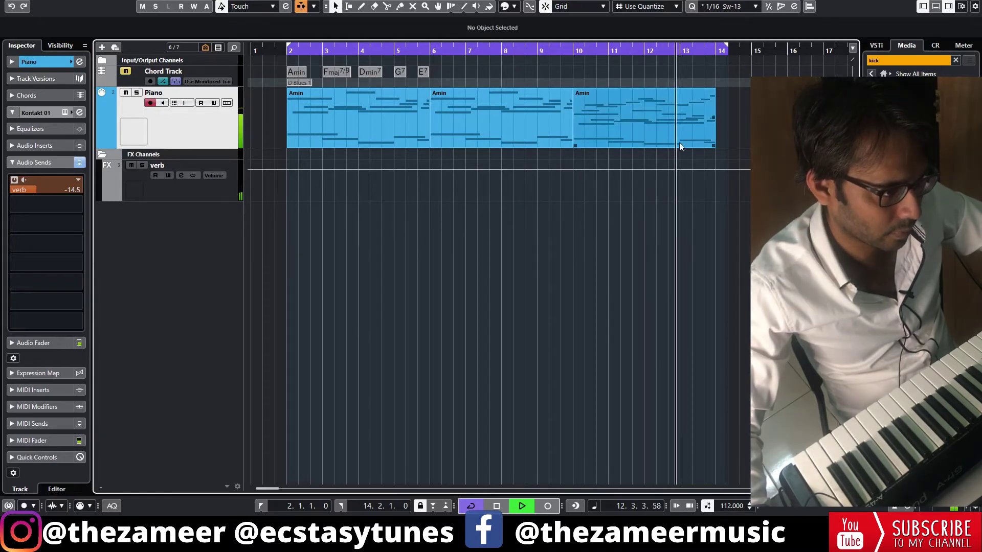
click(679, 145)
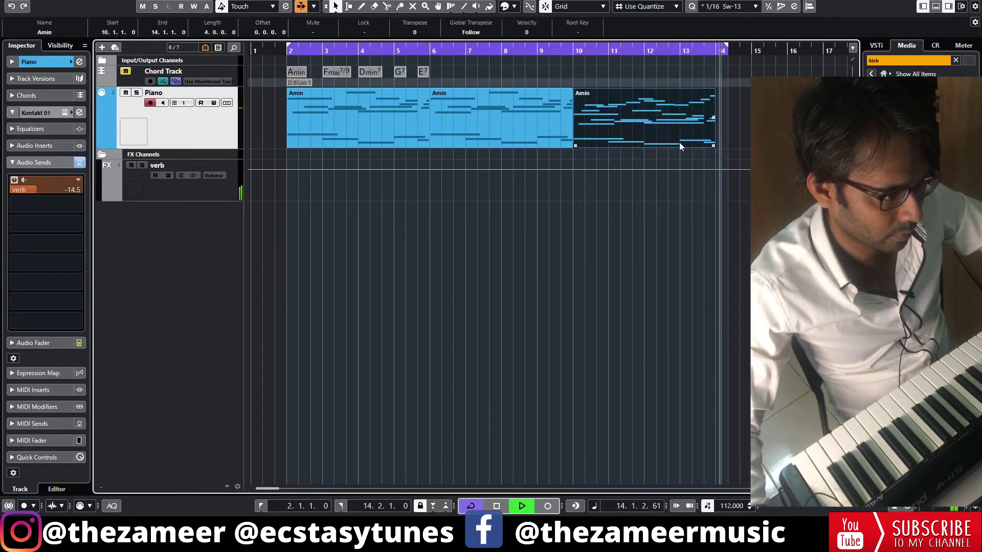
double_click(679, 143)
key(space)
click(801, 234)
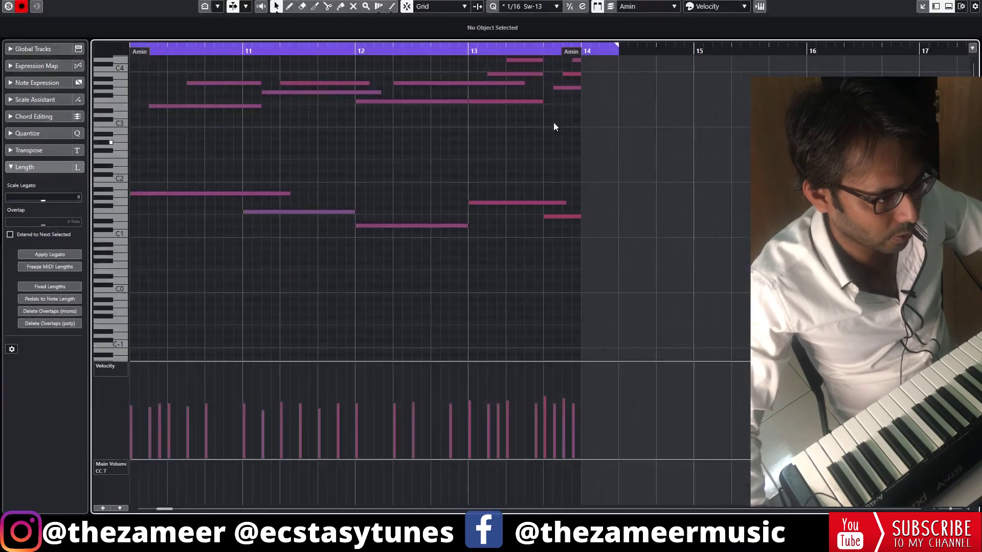
scroll(557, 140, up, 2)
scroll(552, 194, up, 5)
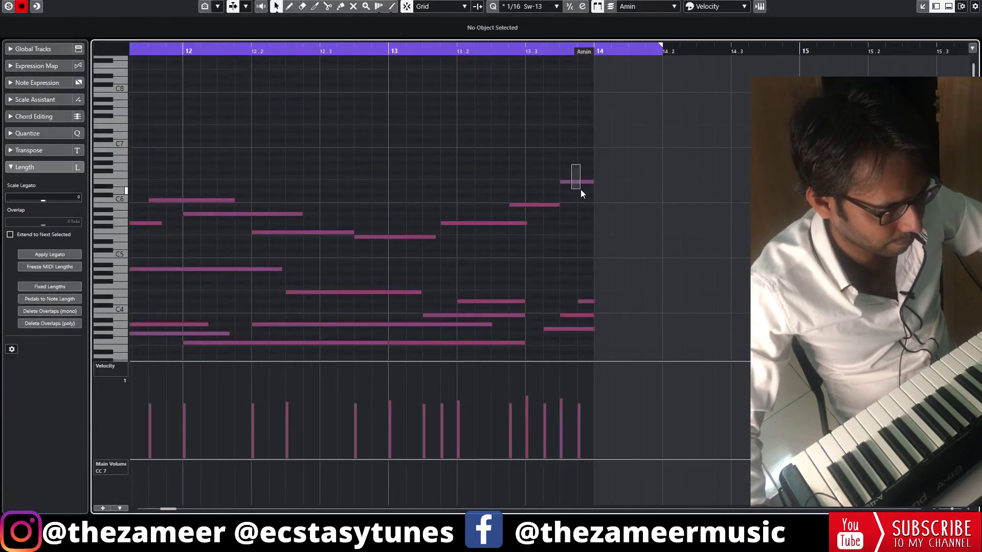
Lower the last high note at 13.3.3 to G#5 and play back the end of bar 13
key(Down)
key(Down)
key(Down)
key(Down)
key(Down)
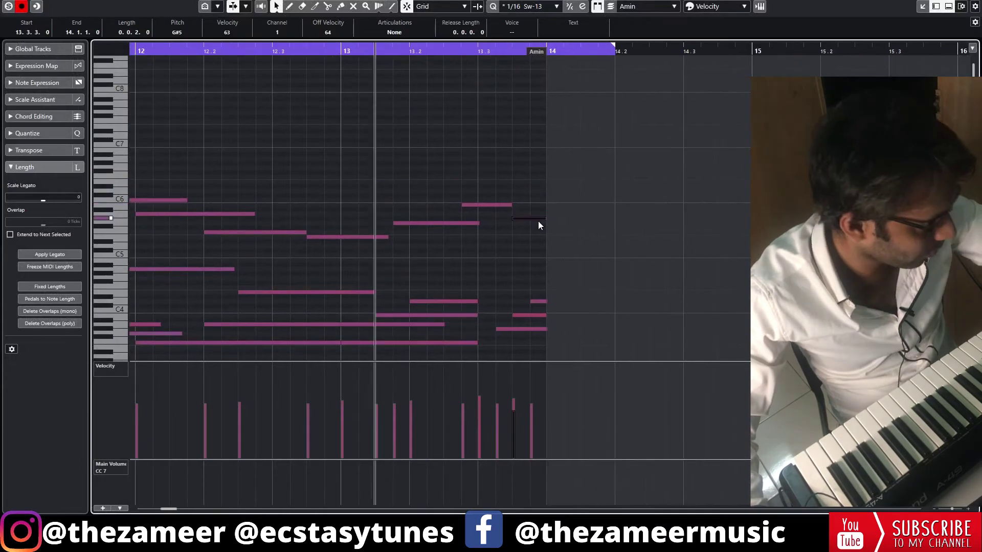
key(space)
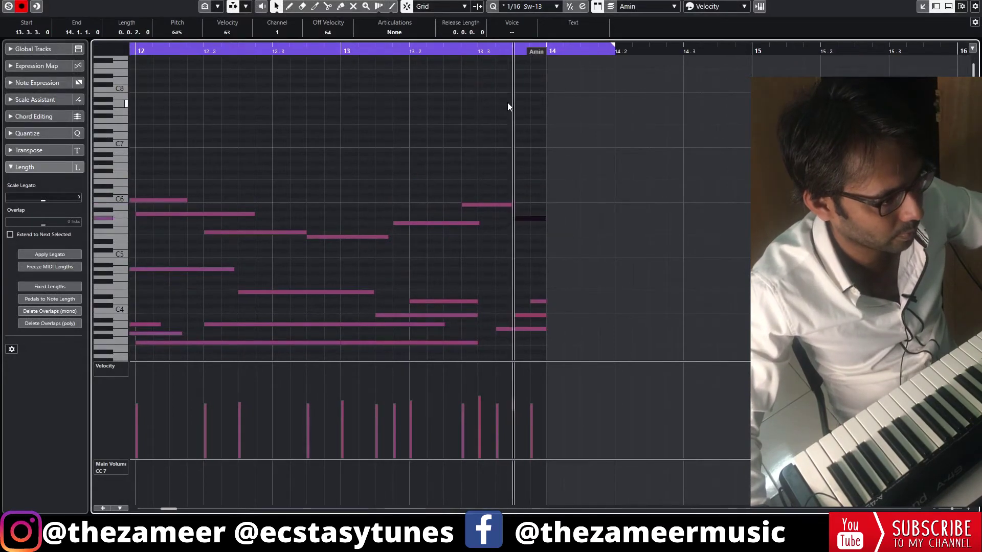
key(space)
Delete the three mid-range accompaniment notes after beat 13.3 and play the ending back
key(space)
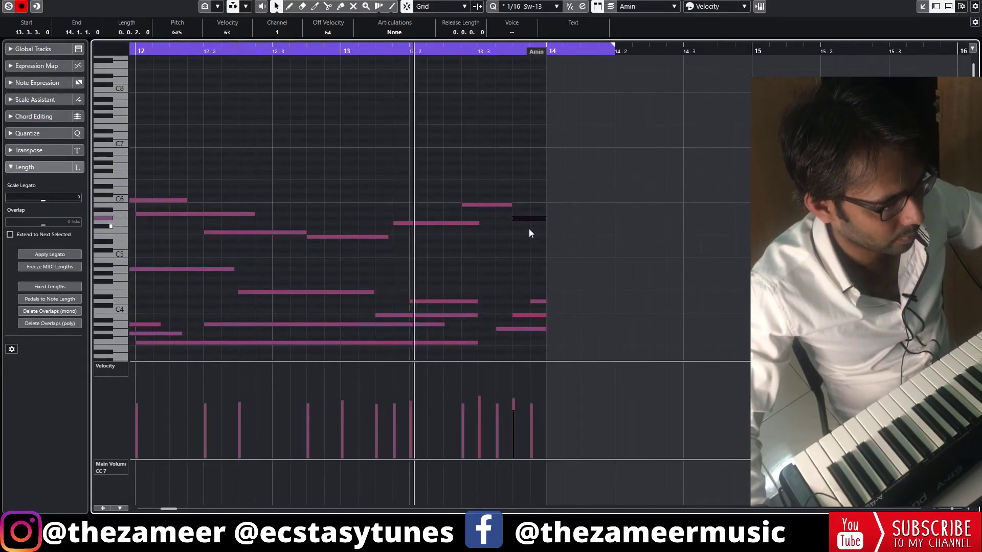
scroll(529, 229, down, 5)
key(space)
scroll(528, 228, up, 3)
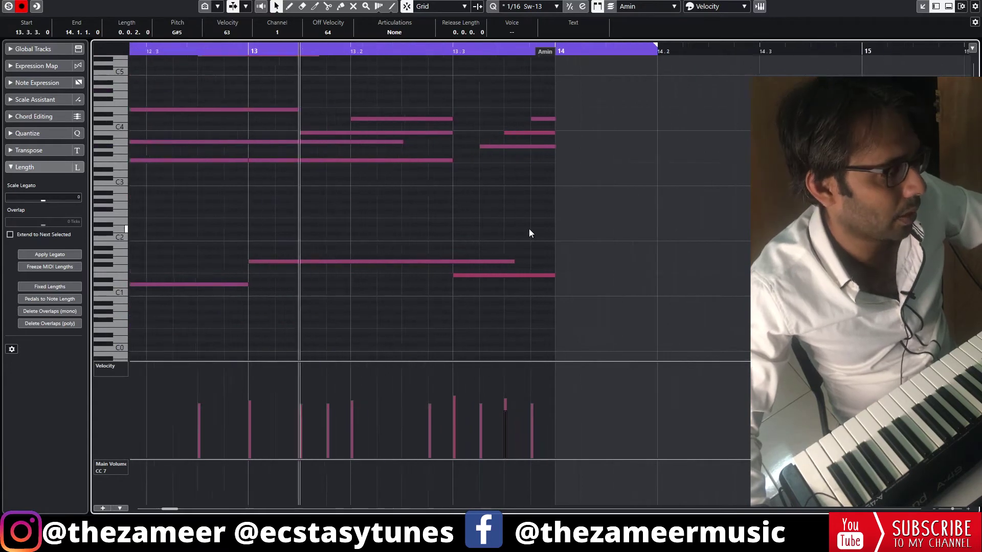
drag(506, 117, 538, 173)
key(Delete)
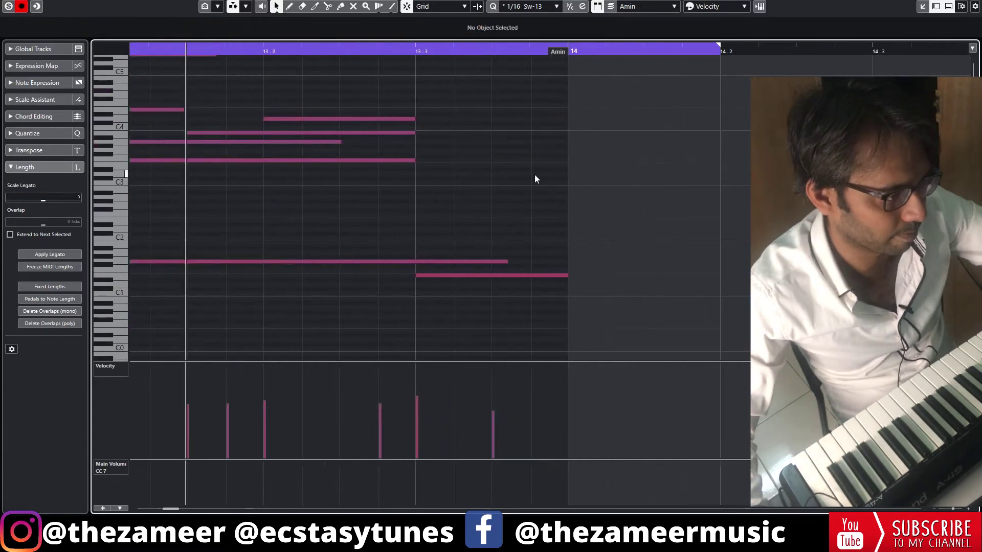
key(space)
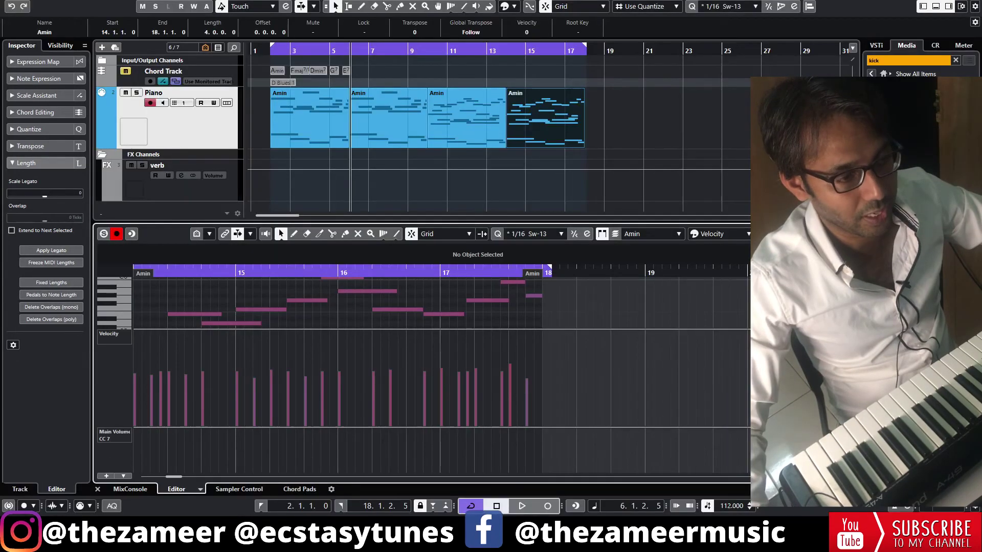
Open the fourth Piano part, repeat A5 four times across bar 14 as a new rhythmic motif and play it back
key(Return)
drag(181, 510, 173, 510)
scroll(293, 272, up, 3)
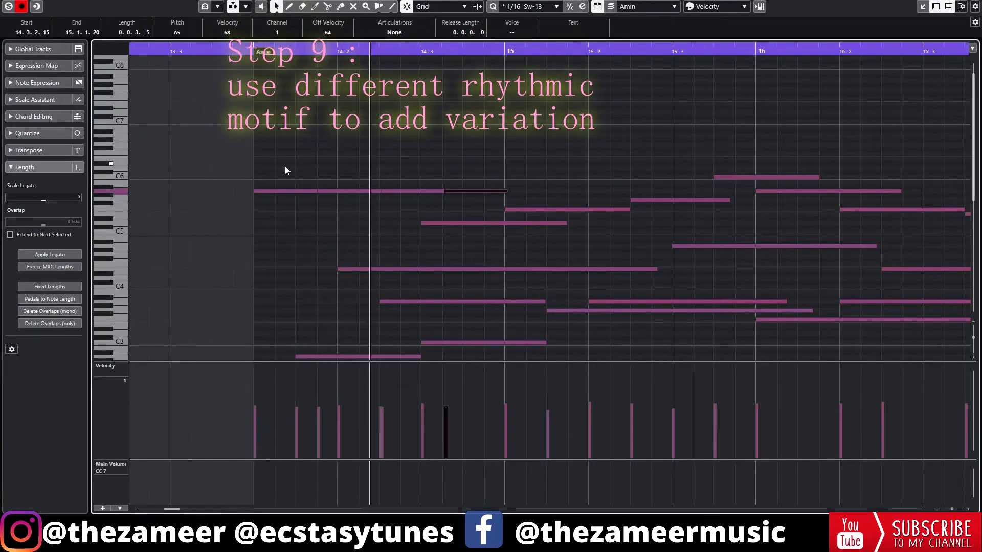
scroll(454, 214, down, 3)
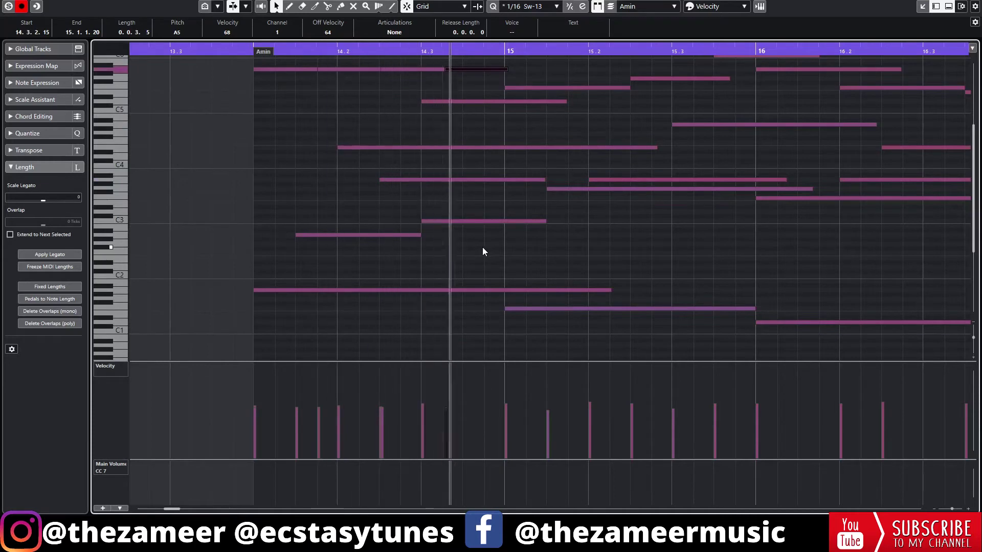
ctrl+scroll(483, 247, down, 3)
scroll(532, 245, up, 3)
key(space)
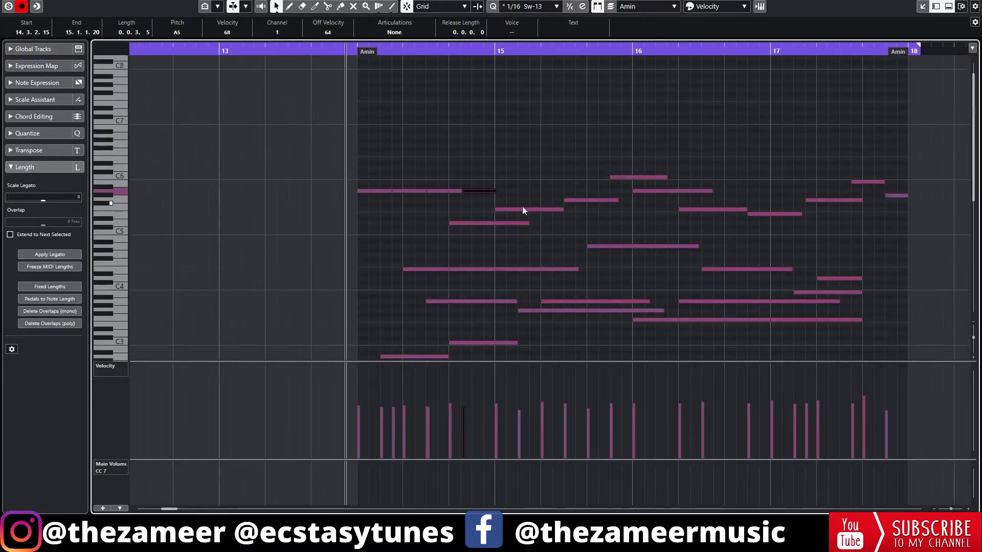
Delete the old melody notes from beat 14.3 through bar 17, keeping the repeated A5 notes and the accompaniment
drag(475, 198, 551, 223)
key(Delete)
drag(565, 156, 637, 218)
key(Delete)
drag(641, 166, 785, 216)
key(Delete)
drag(803, 148, 889, 226)
key(Delete)
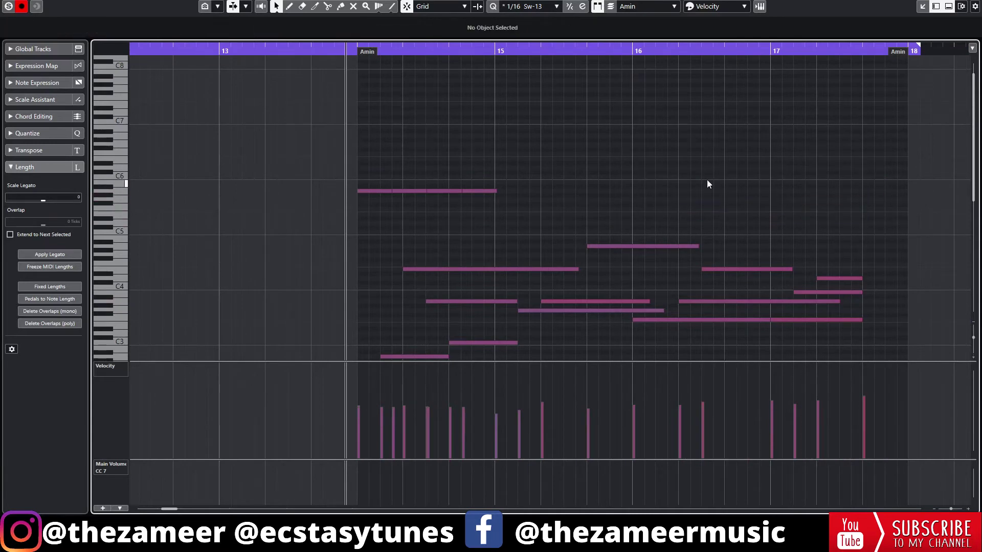
Play the part back, copy bar 14's four A5 notes into bar 15 and lower the copies to F5
key(space)
scroll(597, 179, down, 2)
scroll(598, 181, down, 2)
key(space)
scroll(543, 141, up, 4)
drag(538, 148, 385, 231)
key(alt+d)
drag(531, 165, 672, 212)
key(Down)
key(Down)
key(Down)
key(Down)
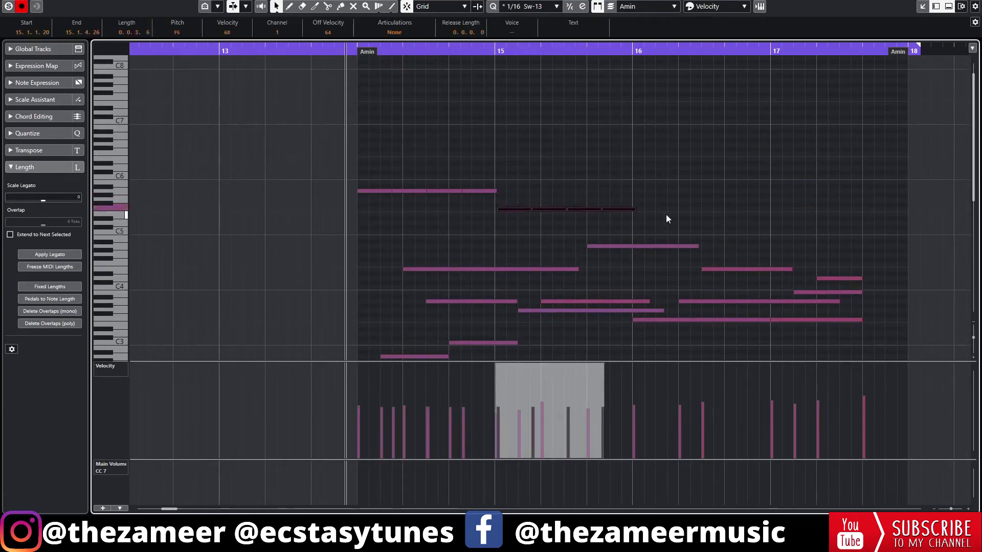
Align the copied notes to the start of bar 15, play them back and raise the third one to A5
key(space)
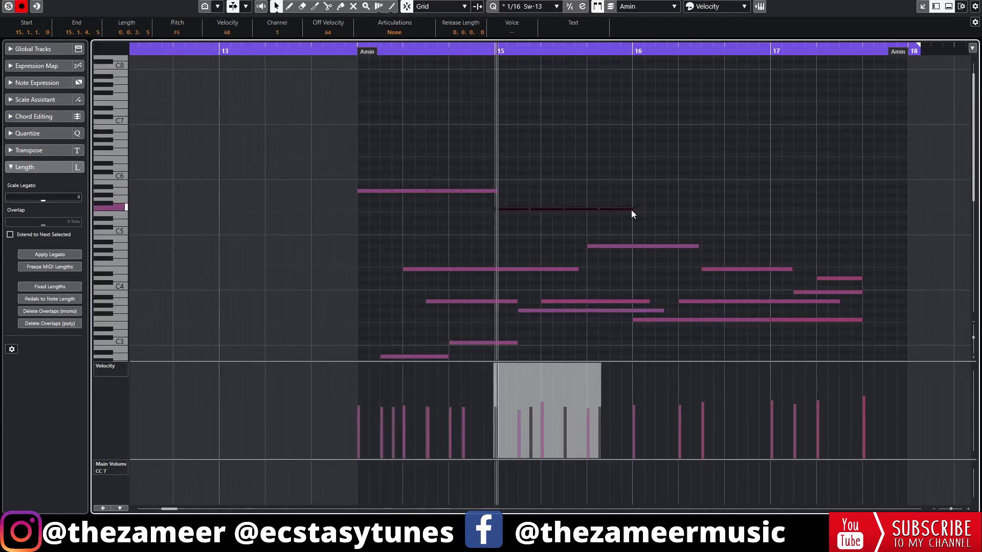
scroll(631, 210, down, 3)
key(space)
scroll(631, 209, up, 3)
click(576, 198)
drag(577, 197, 581, 222)
key(Up)
key(Up)
key(Up)
key(Up)
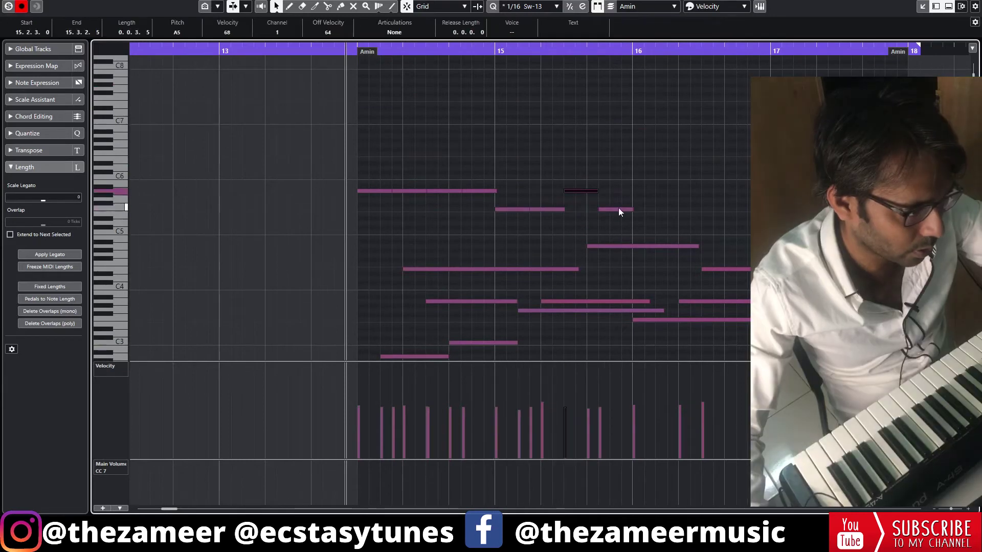
Raise the fourth melody note of bar 15 to C6 and play the motif back
click(619, 209)
key(Up)
key(Up)
key(Up)
key(Up)
key(Up)
key(Up)
key(Up)
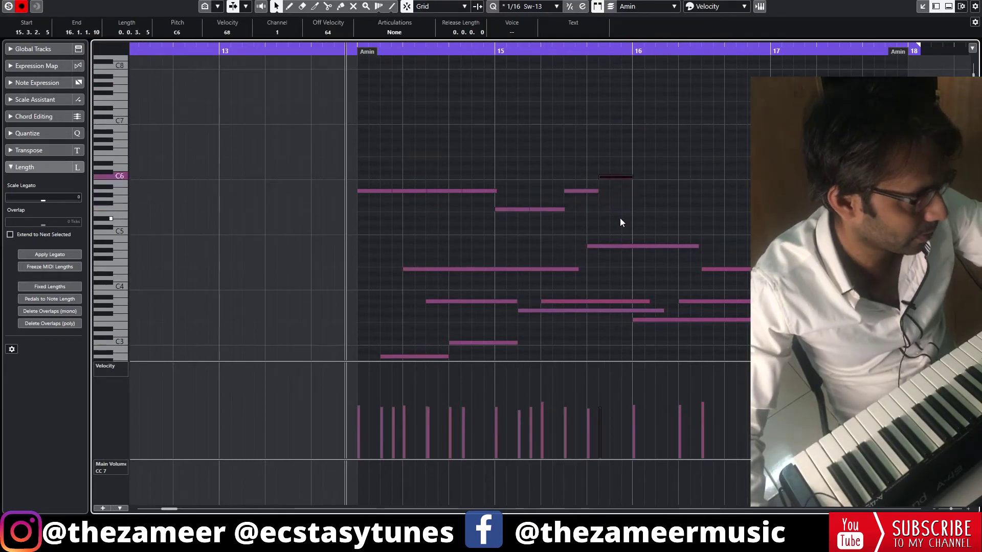
key(space)
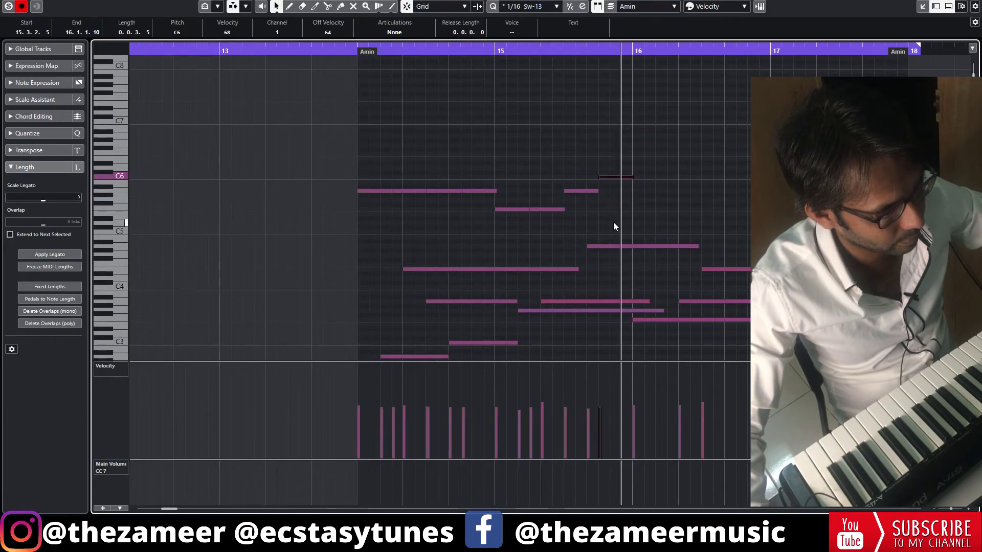
key(space)
scroll(621, 259, down, 3)
key(space)
scroll(599, 265, up, 2)
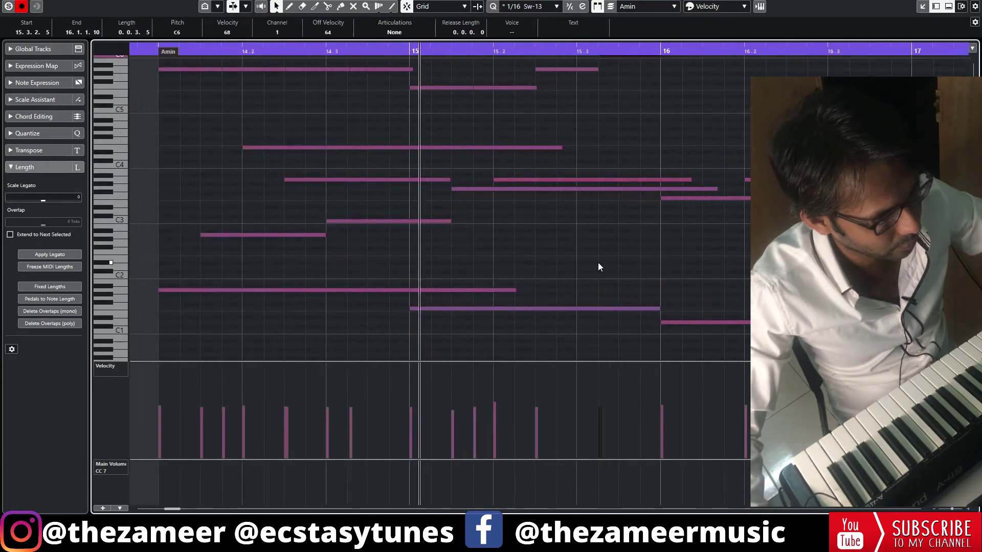
scroll(599, 267, down, 2)
scroll(599, 267, up, 3)
key(space)
Lengthen bar 15's second F5, A5 and C6, and extend bar 14's last A5 to a length of 0.1.2.0
drag(595, 215, 654, 200)
click(632, 199)
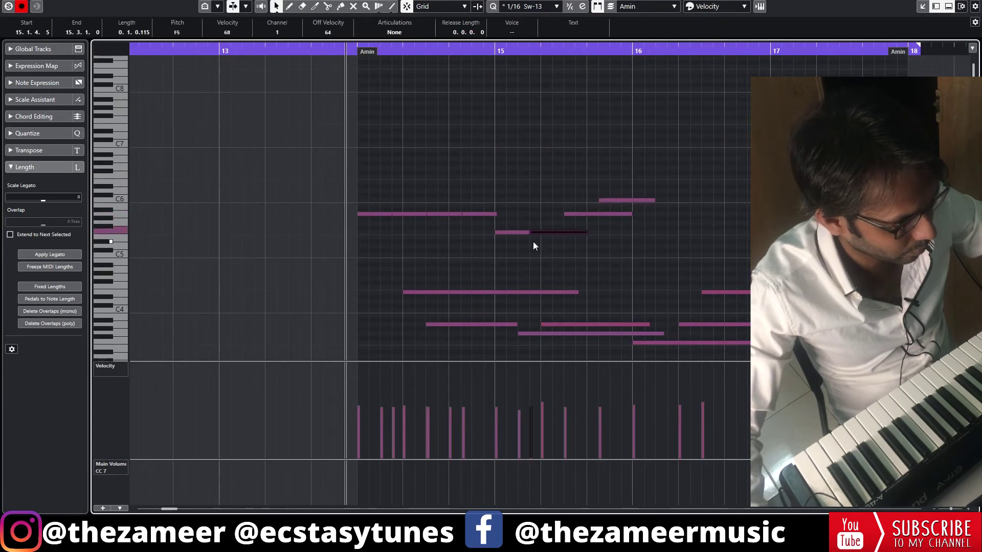
key(space)
drag(492, 219, 530, 219)
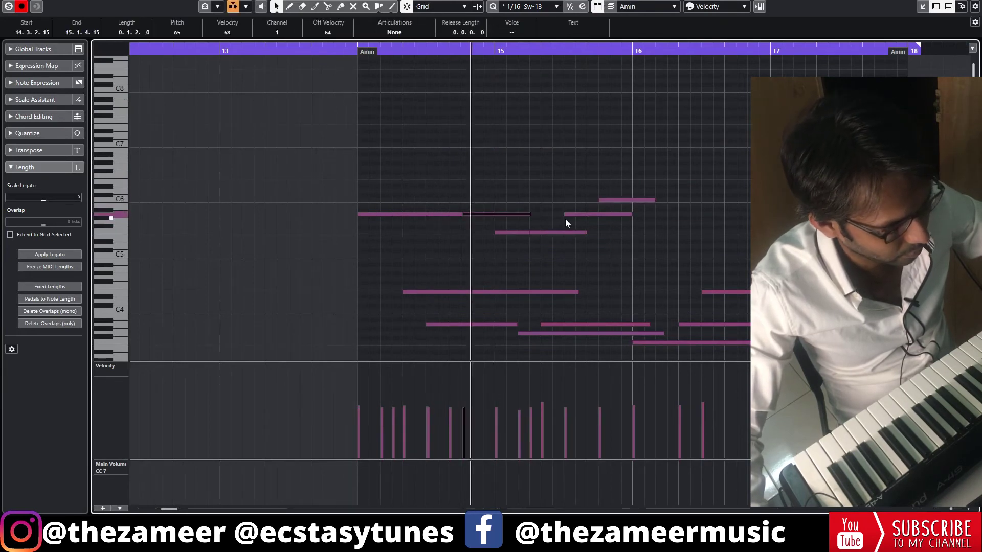
key(space)
Copy bar 15's melody motif into bar 16, ending the copy on D6
drag(676, 186, 555, 252)
click(677, 175)
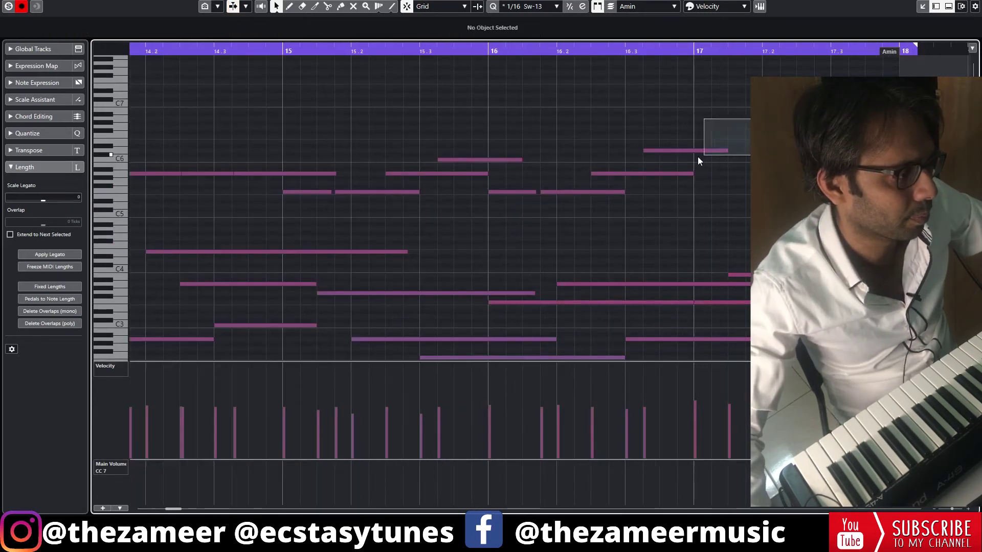
drag(698, 157, 698, 156)
Try transposing every note of the fourth part down an octave and play it back
key(ctrl+a)
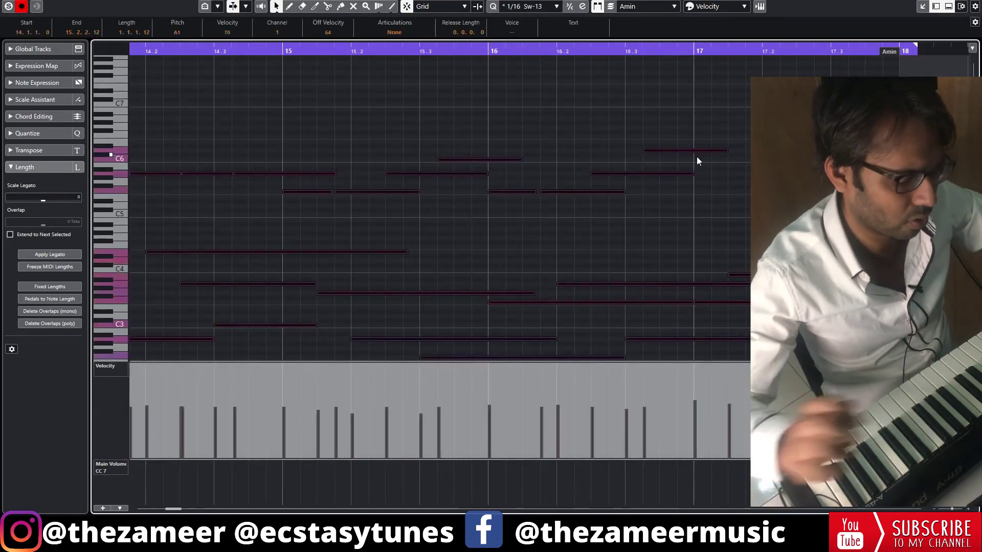
key(shift+Down)
key(space)
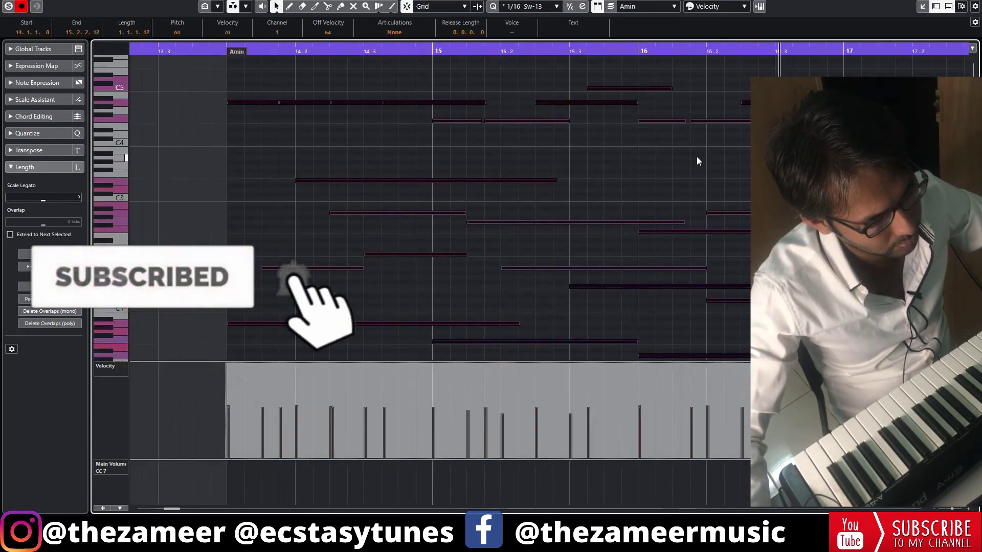
key(g)
scroll(736, 217, down, 5)
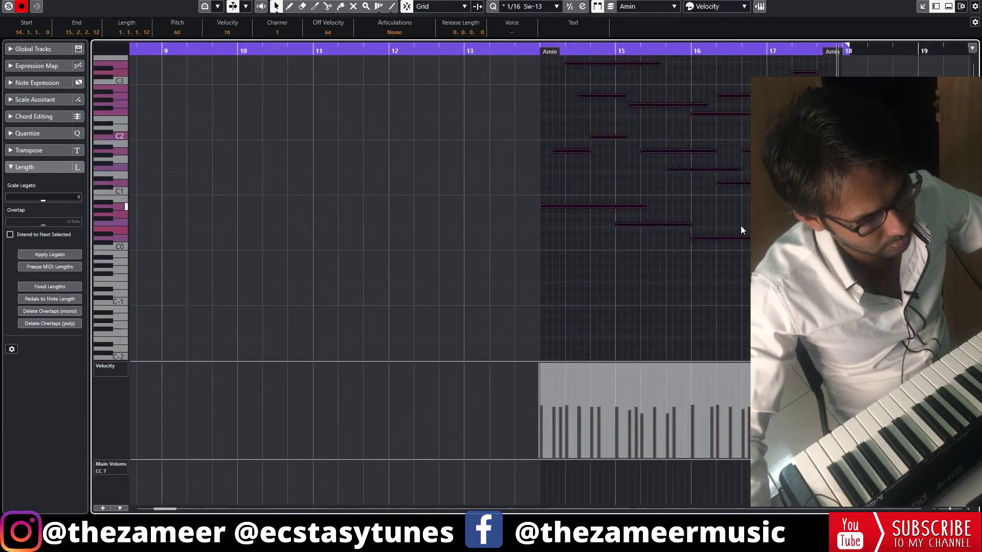
key(ctrl+z)
key(space)
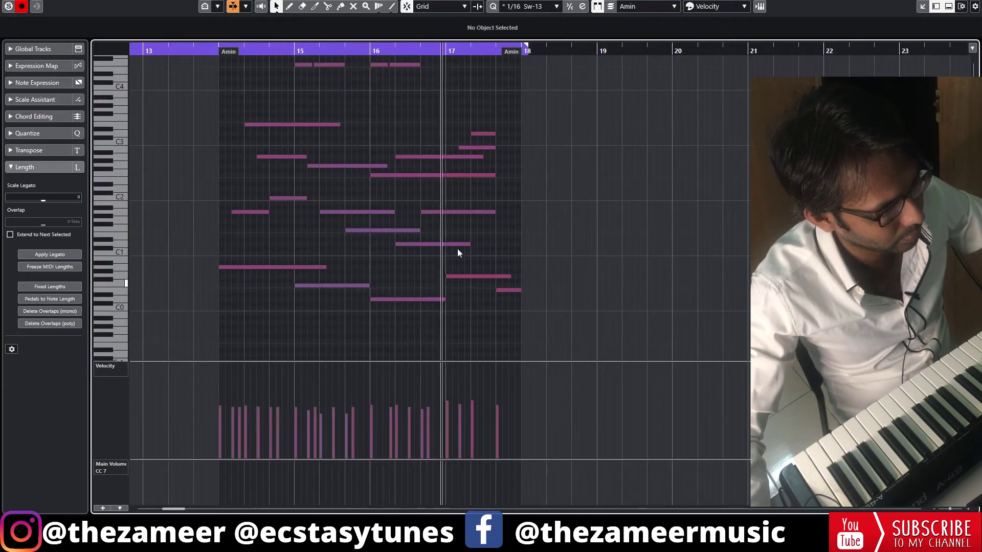
Shorten the held accompaniment note in bar 16 so it ends just before bar 17
drag(443, 175, 437, 175)
click(454, 184)
key(space)
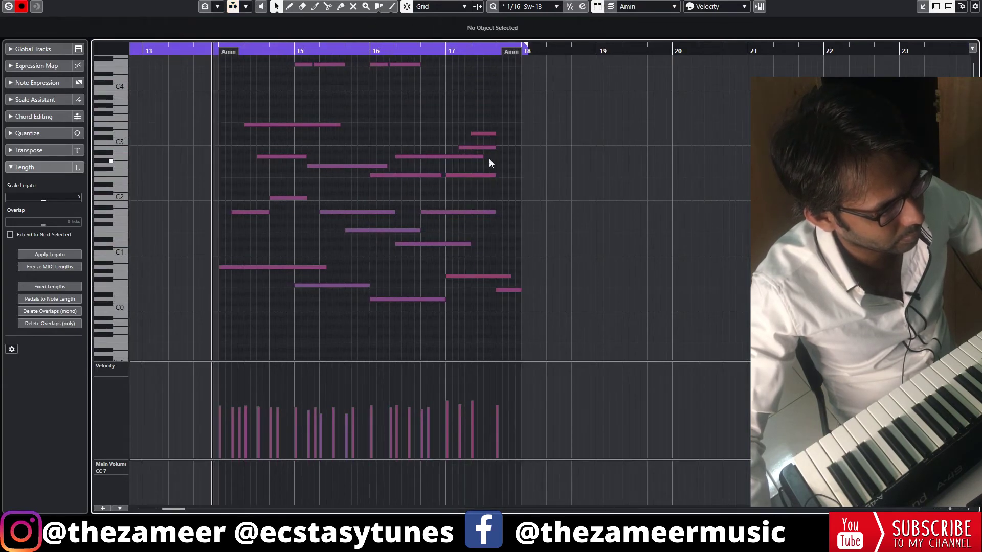
Complete bar 17's melody with G4, B4 and E5, and lengthen the low A1 in bar 14 past beat 14.3
scroll(496, 179, up, 2)
drag(487, 128, 489, 165)
key(ctrl+d)
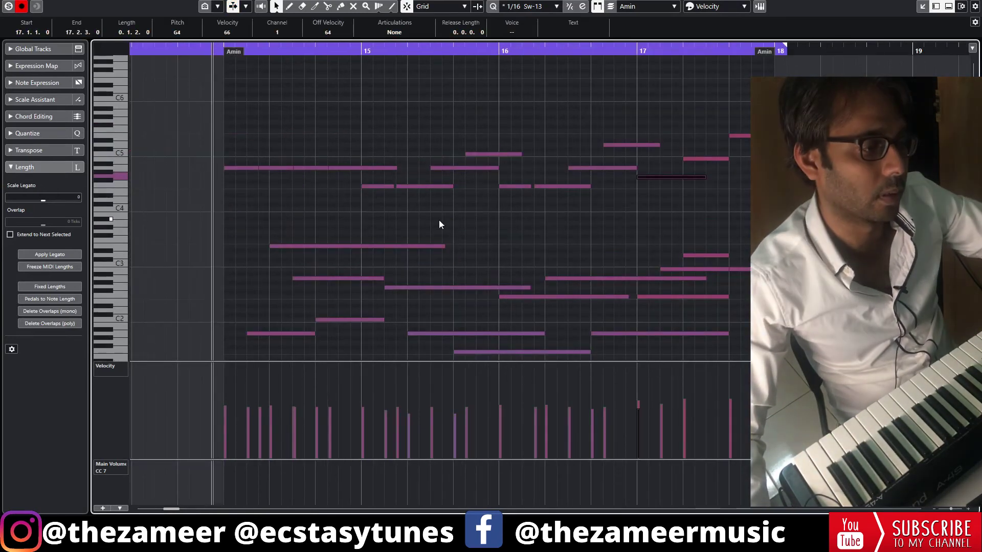
scroll(439, 224, down, 3)
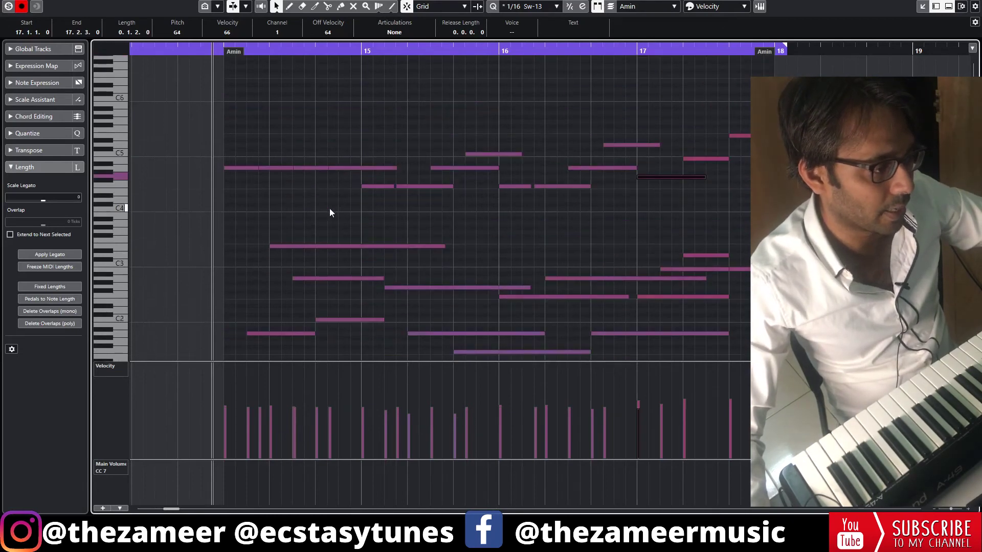
scroll(330, 208, up, 2)
drag(314, 273, 331, 280)
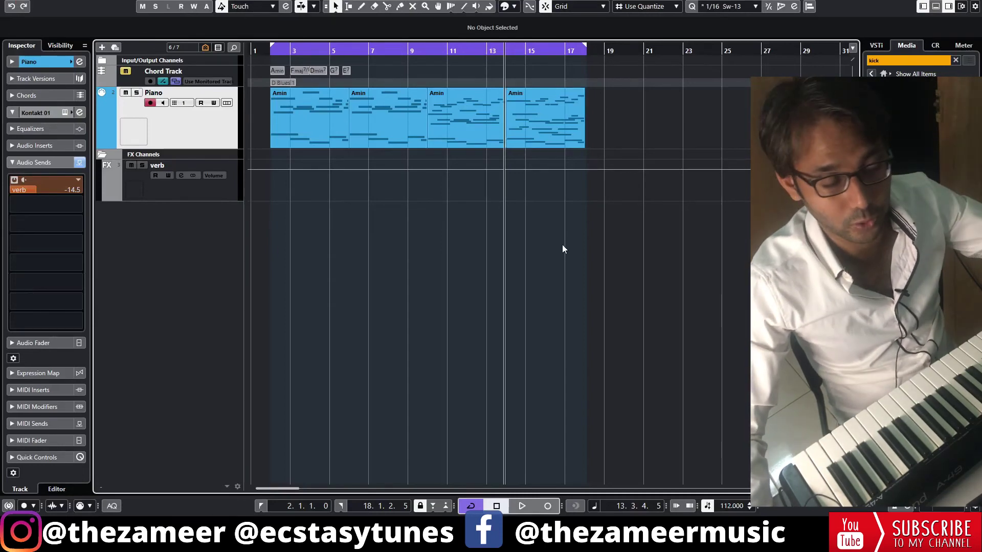
Play the whole four-part Piano arrangement from the left locator at 2.1.1.0
key(KP_1)
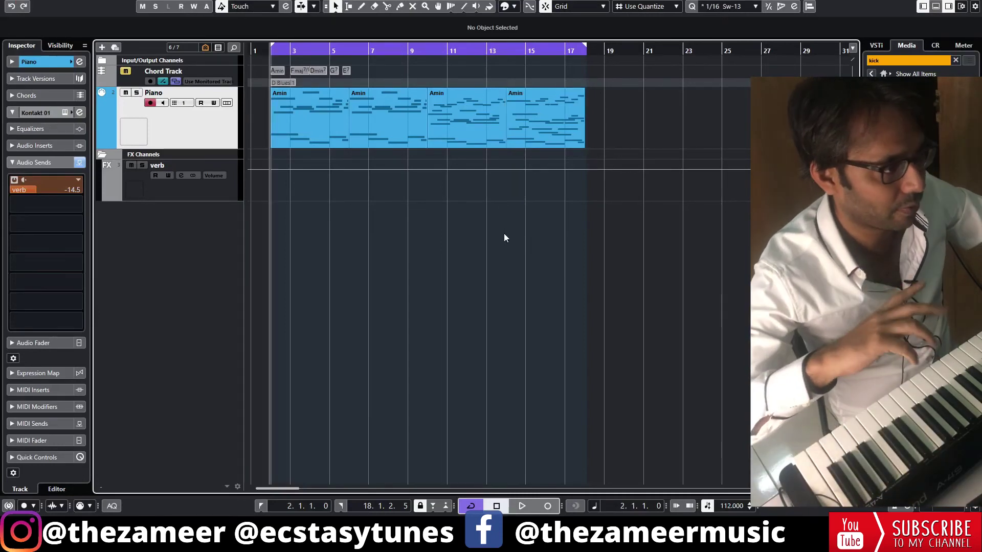
key(space)
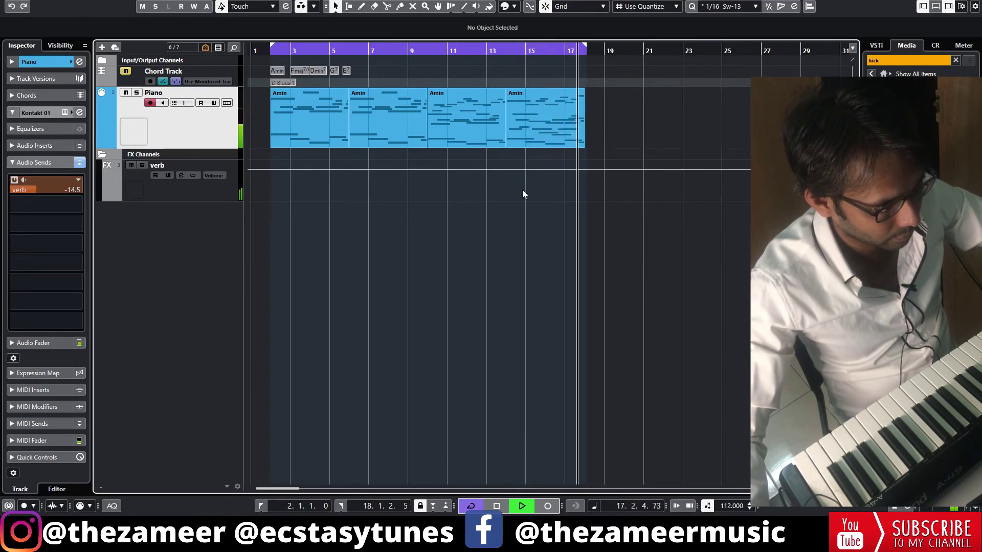
click(490, 134)
key(space)
Play the transition from about bar 12 into bar 14 and open the third Piano part in the editor
click(473, 53)
scroll(508, 177, up, 2)
key(space)
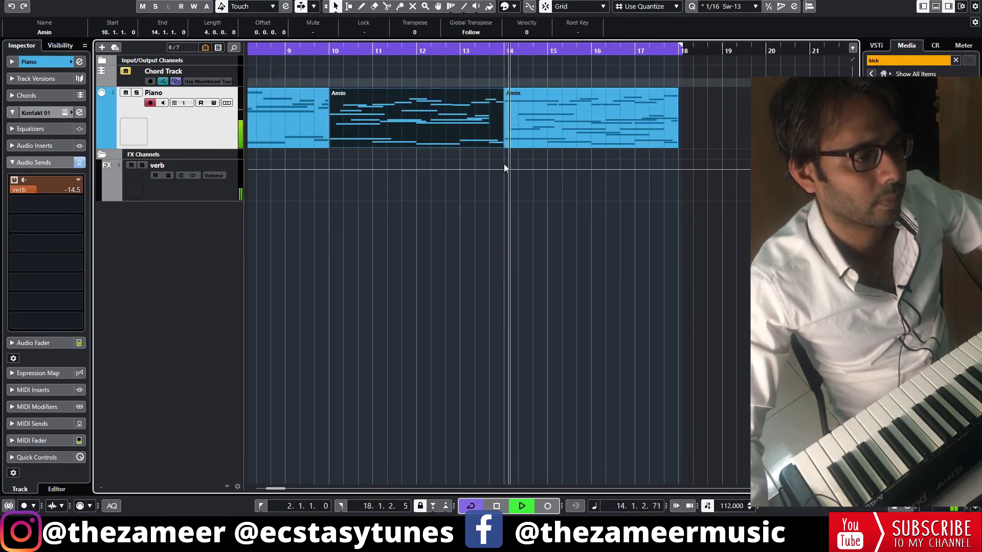
key(space)
double_click(480, 133)
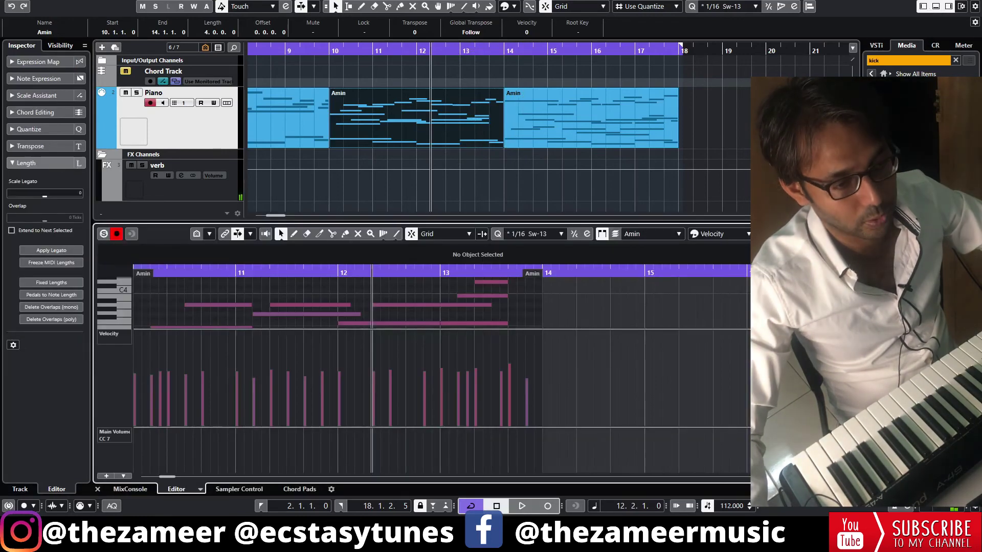
Open the fourth Piano part, transpose only its lowest notes across bars 14 to 17 down an octave and play it
click(609, 176)
key(space)
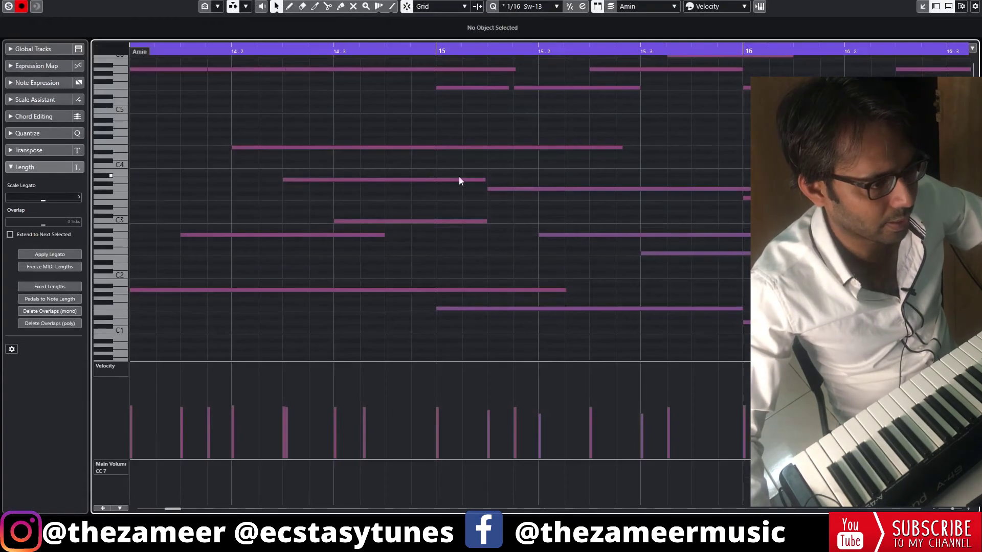
scroll(486, 194, left, 5)
scroll(409, 215, up, 1)
drag(312, 151, 767, 271)
key(shift+Down)
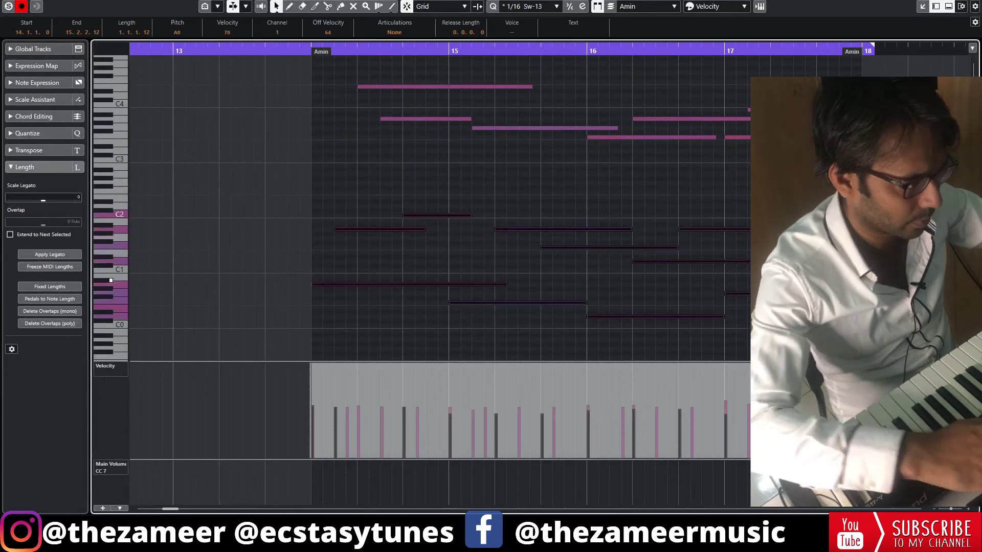
key(space)
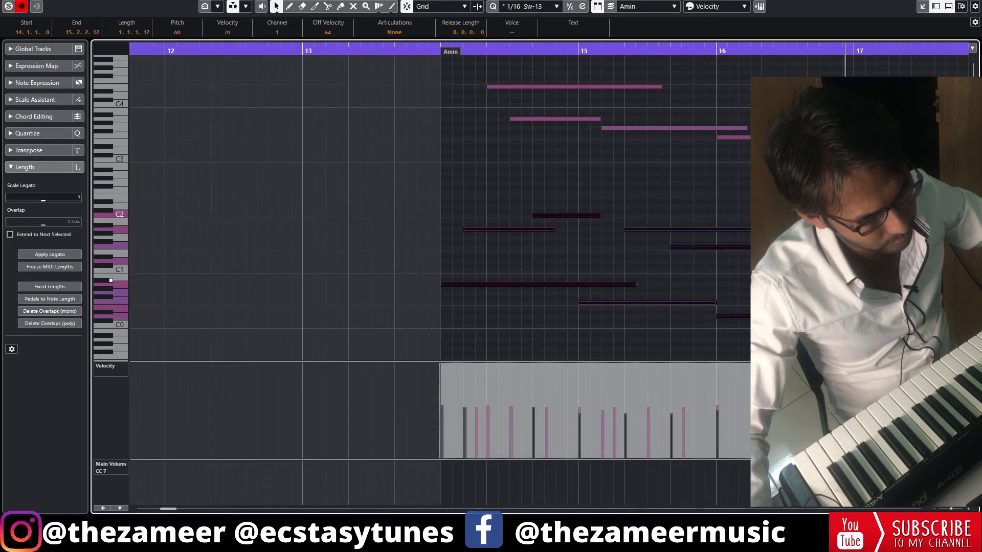
key(g)
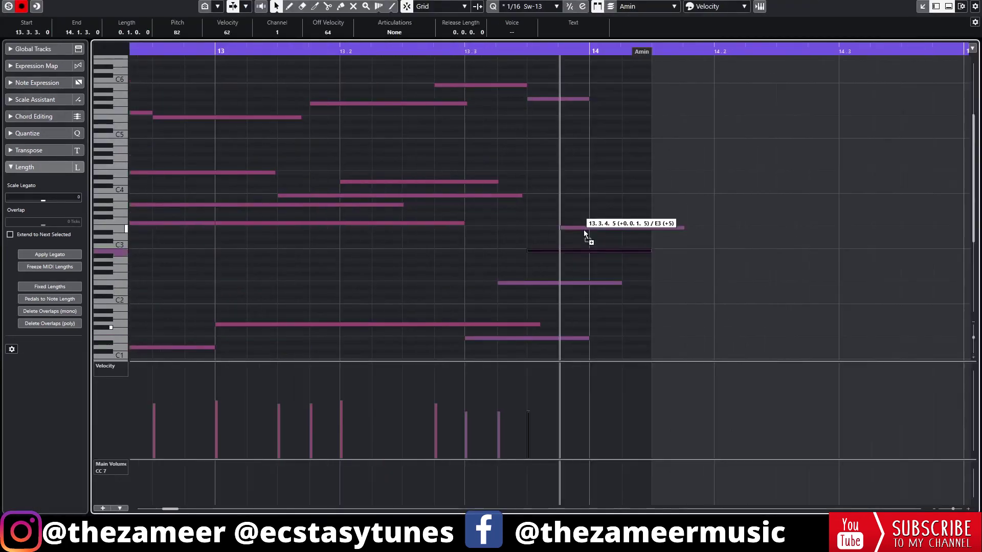
Build a rising run of E2, B2 and E3 after the low E1 at 13.3 in the third part, enlarging the part
drag(584, 229, 552, 259)
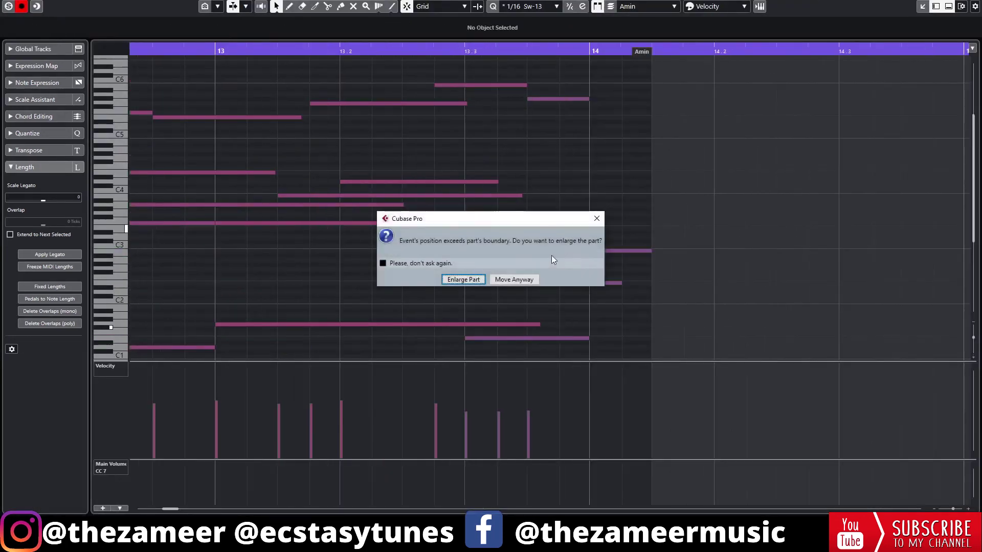
click(464, 280)
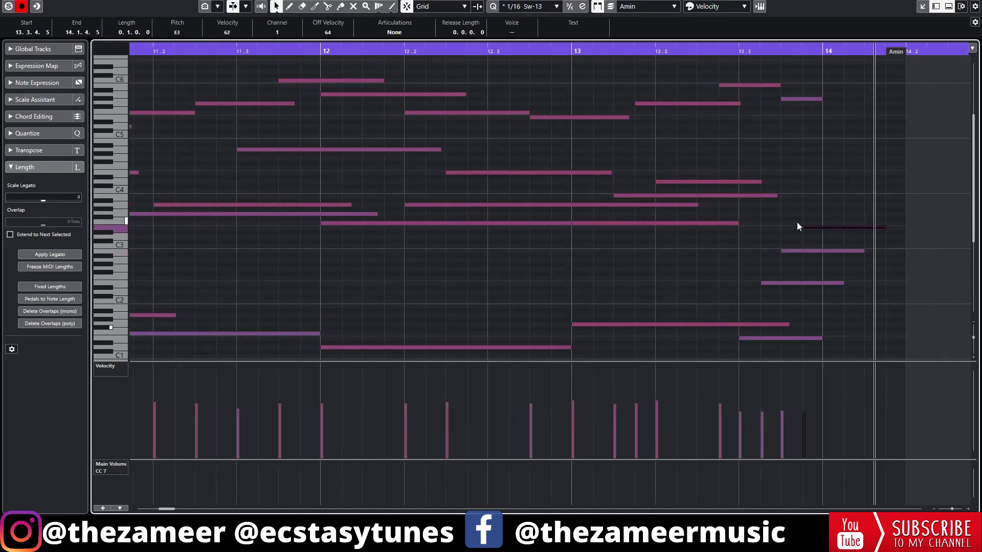
scroll(187, 274, up, 2)
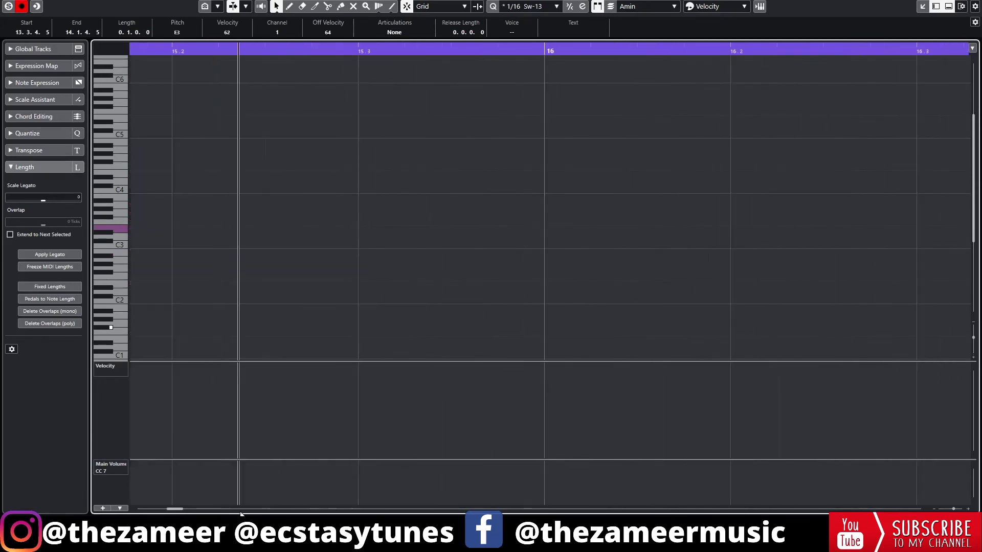
drag(187, 510, 174, 510)
scroll(632, 302, down, 4)
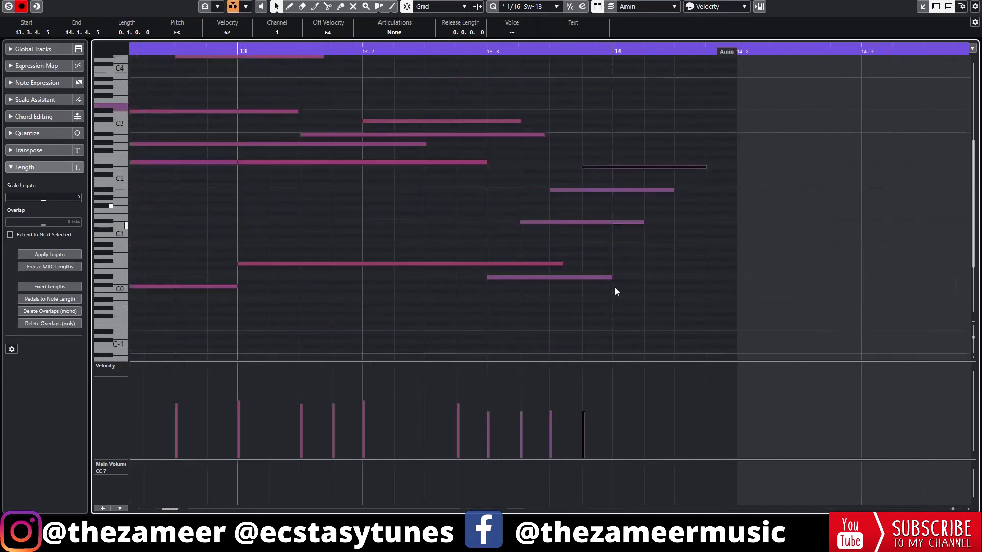
scroll(580, 245, down, 1)
scroll(588, 257, up, 1)
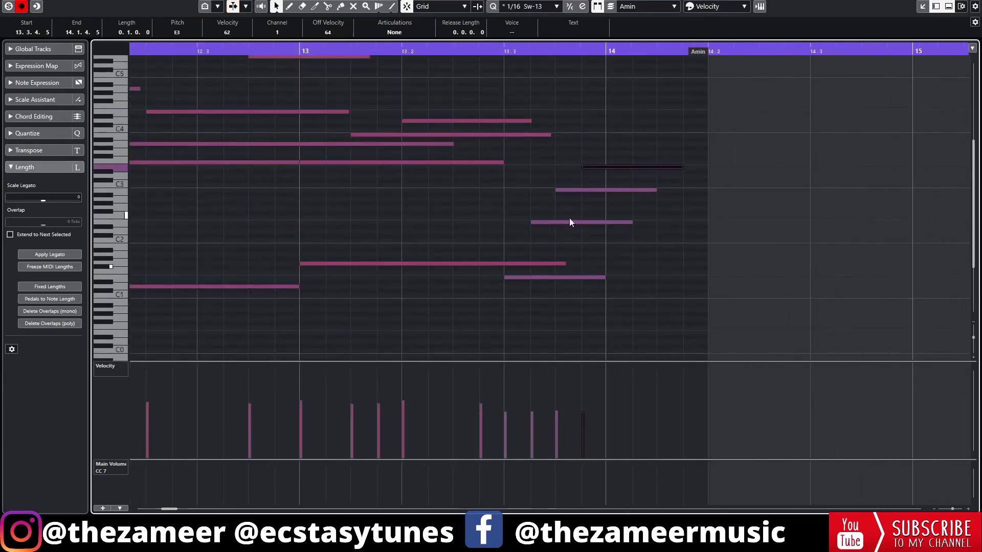